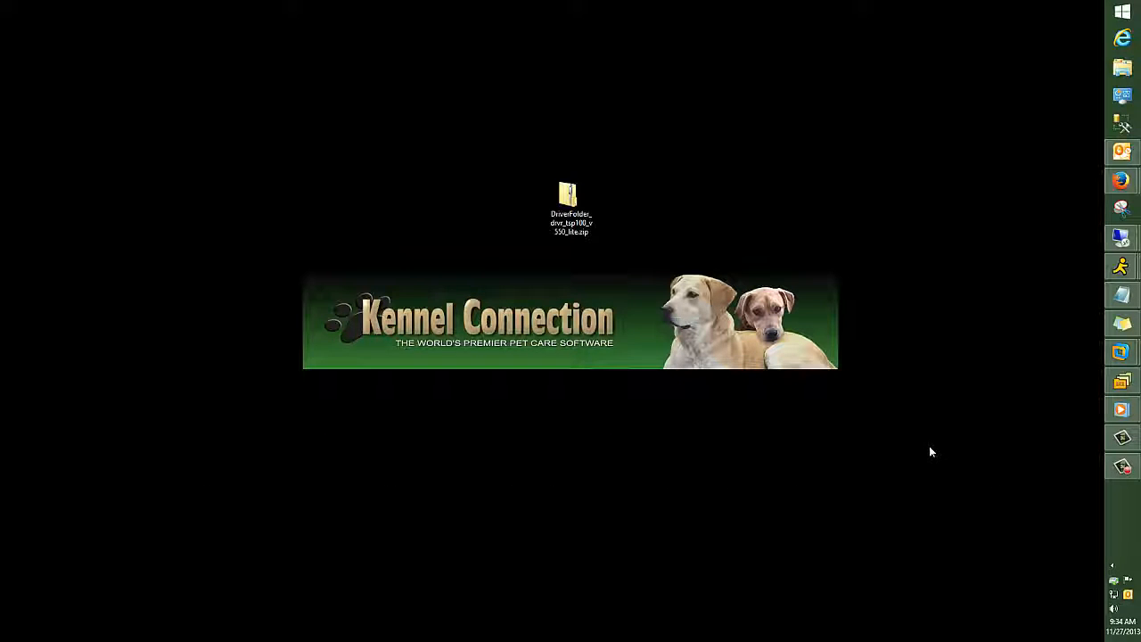
# Switch to the Firefox window showing the Star Global Support Site
pyautogui.moveTo(1122, 181)
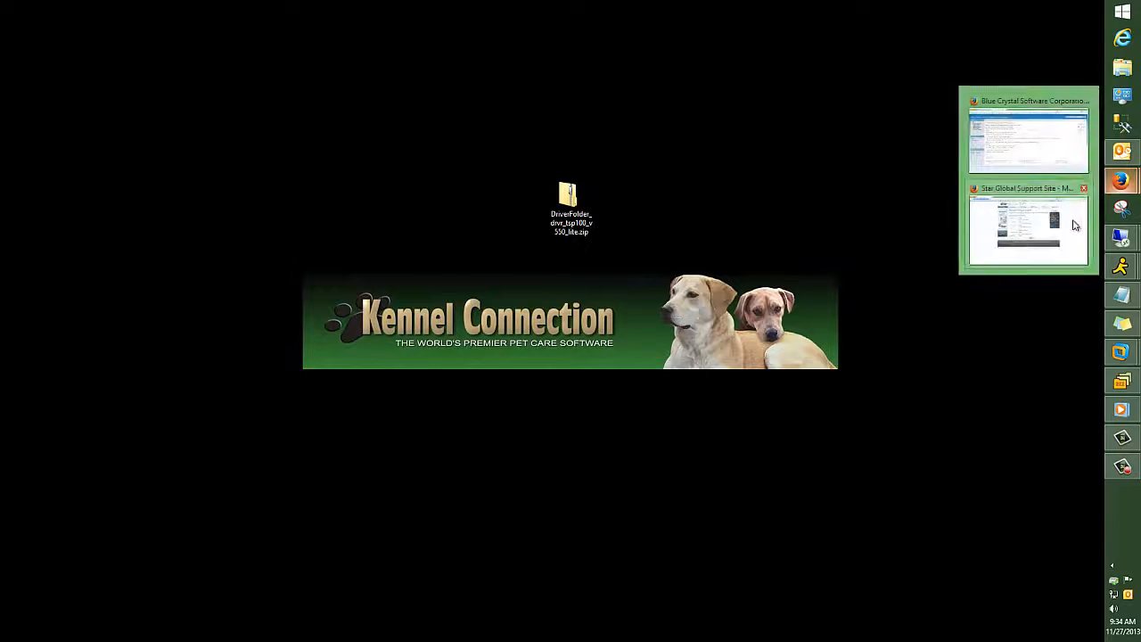
pyautogui.click(1033, 223)
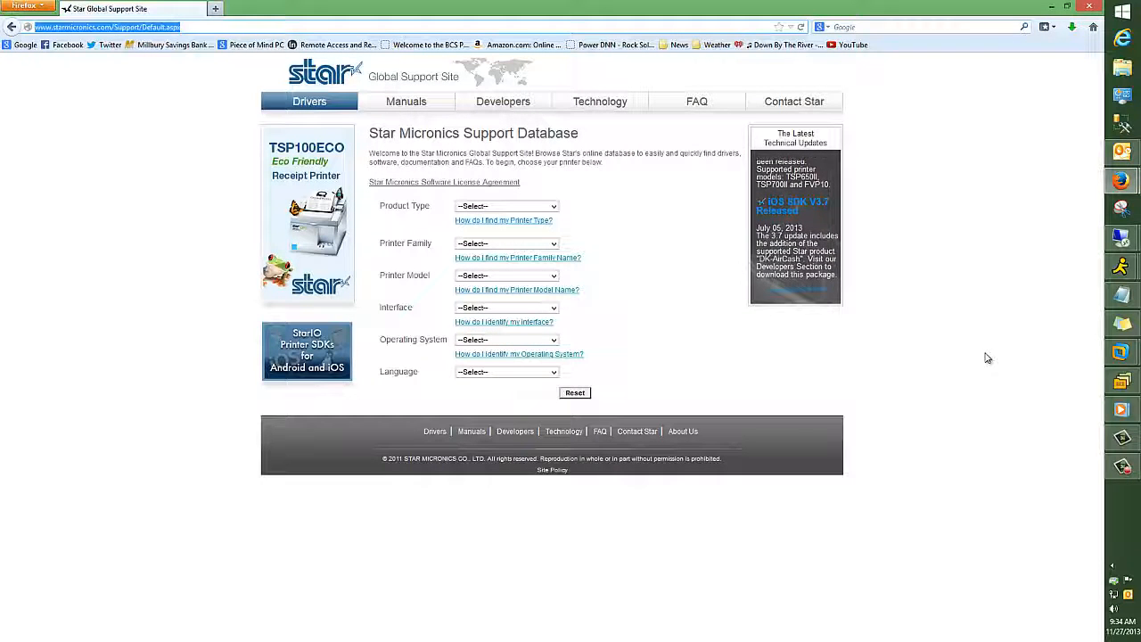
pyautogui.click(250, 27)
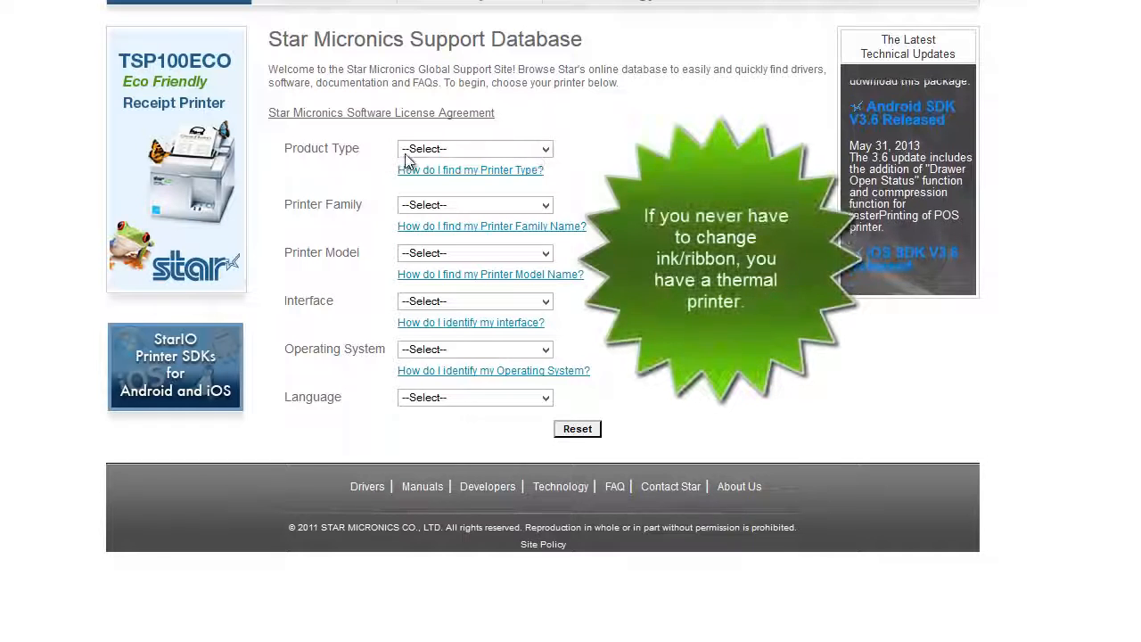
# Set the product type to Thermal, the printer family to TSP100 and the printer model to TSP100U
pyautogui.click(546, 150)
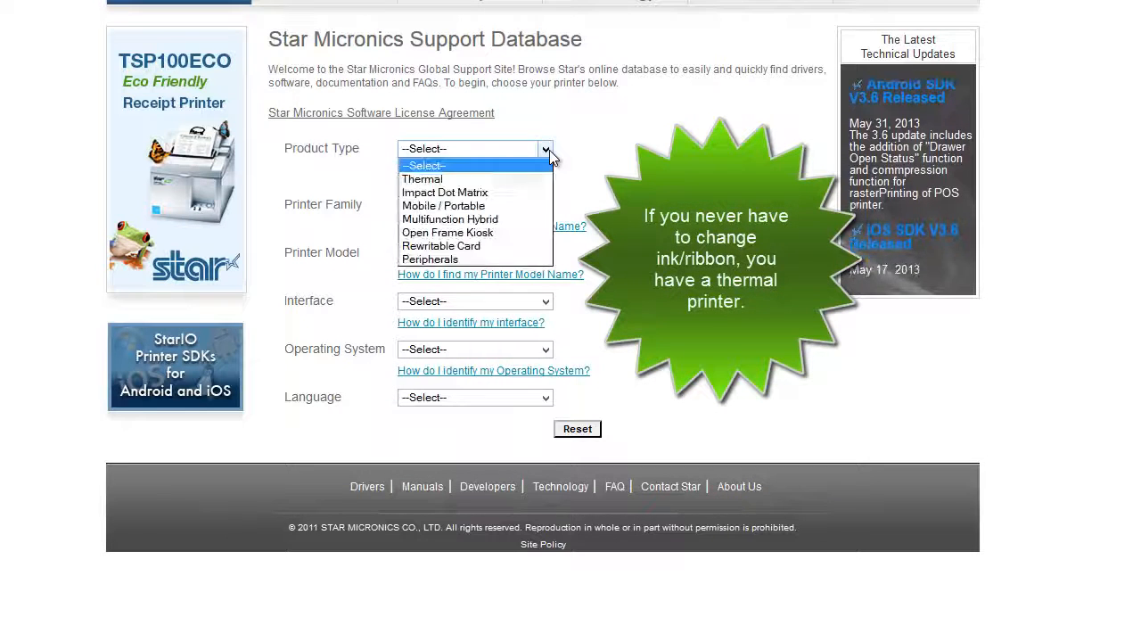
pyautogui.click(515, 178)
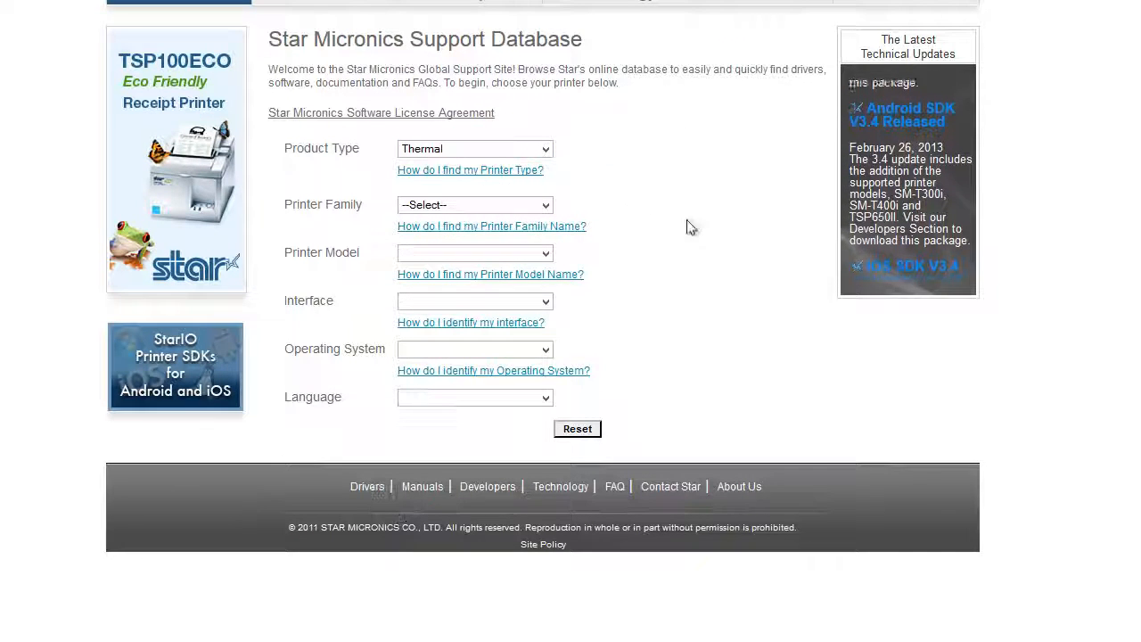
pyautogui.click(544, 206)
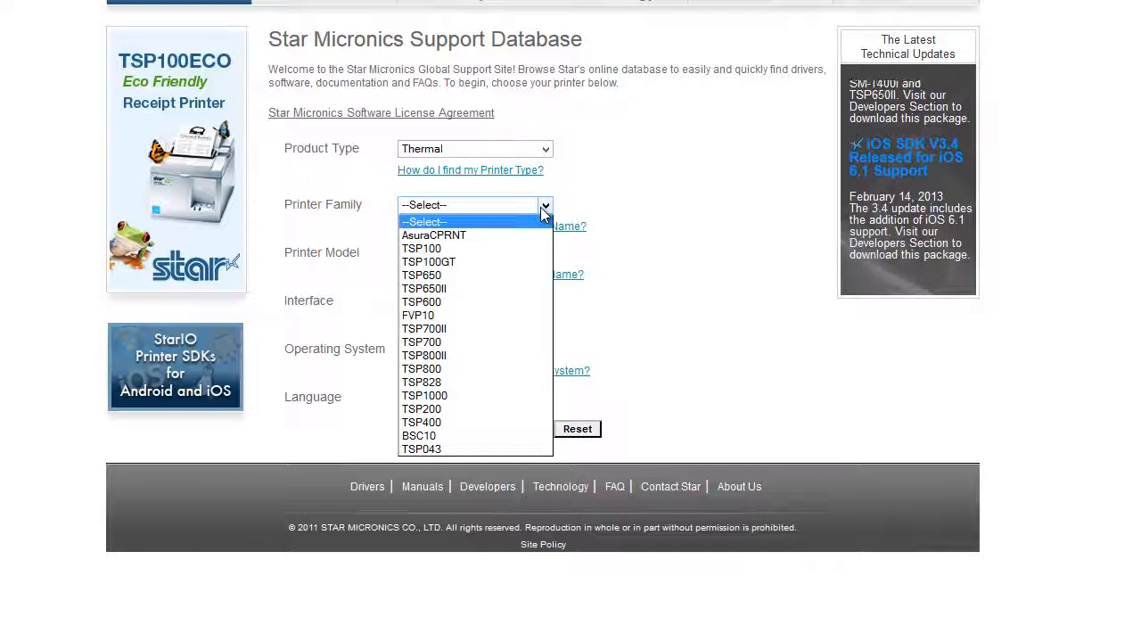
pyautogui.click(507, 248)
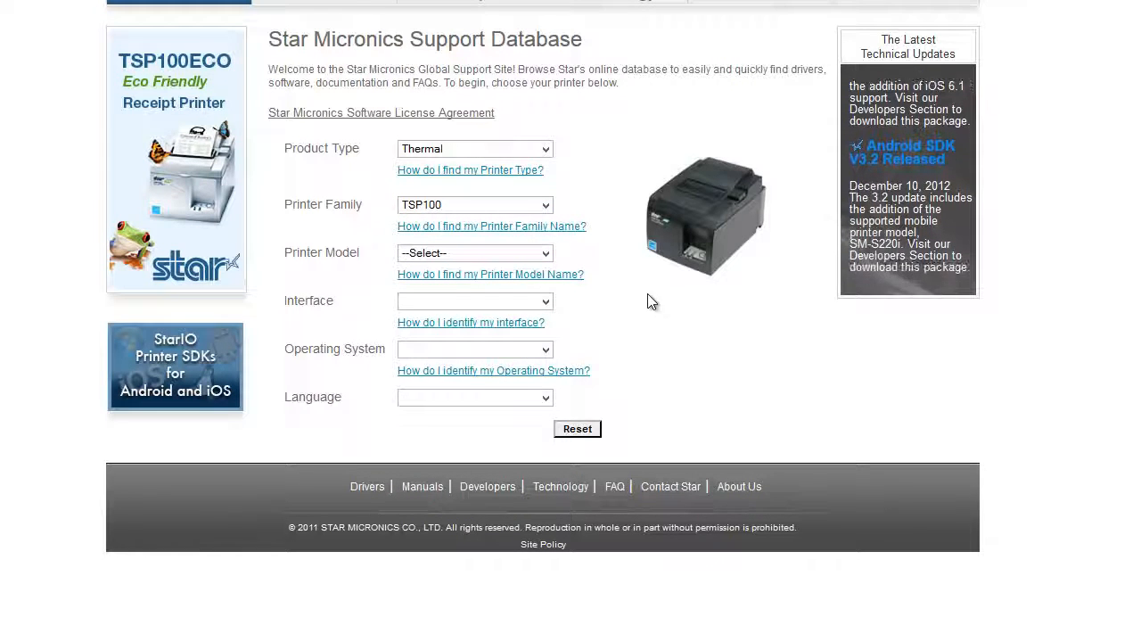
pyautogui.click(547, 254)
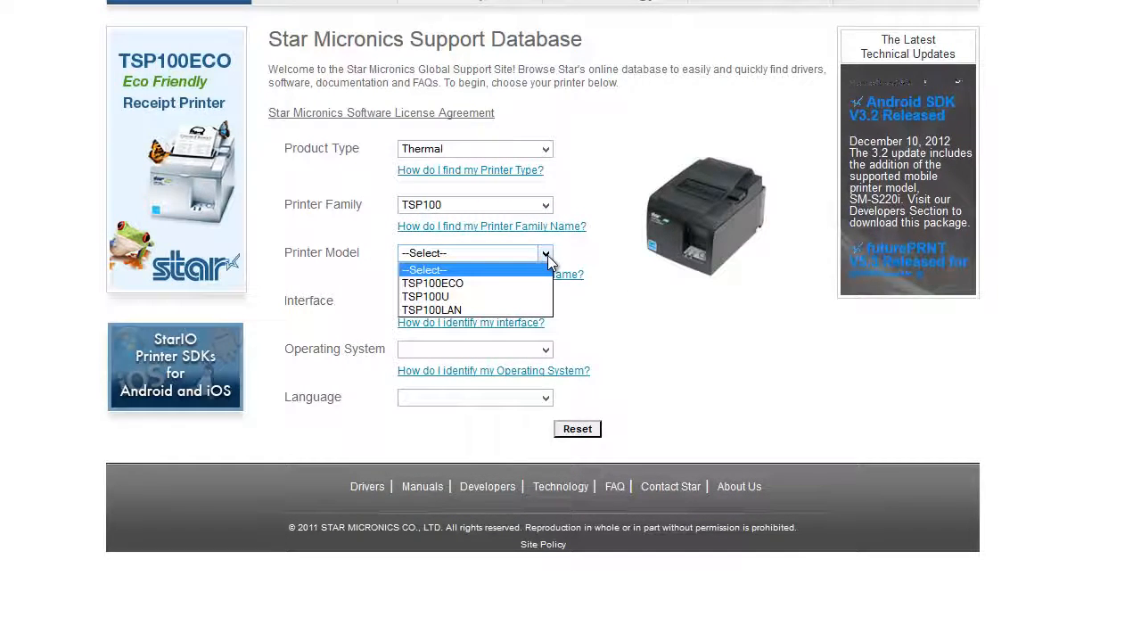
pyautogui.click(456, 297)
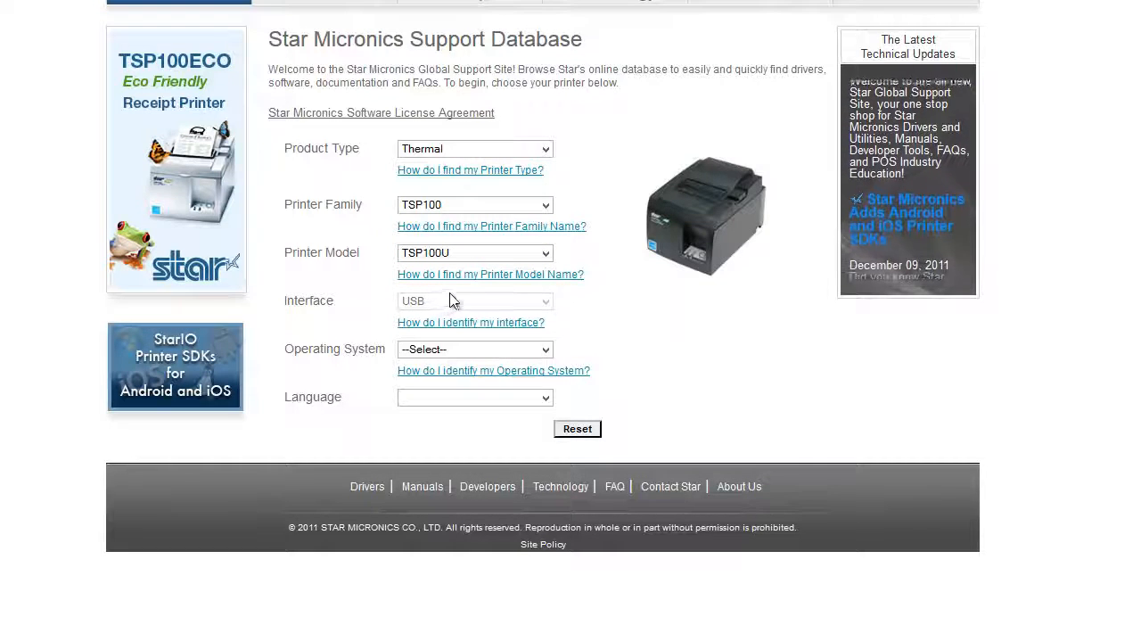
# Choose Windows 8 as the operating system and bring the recommended TSP100 driver downloads into view
pyautogui.click(545, 350)
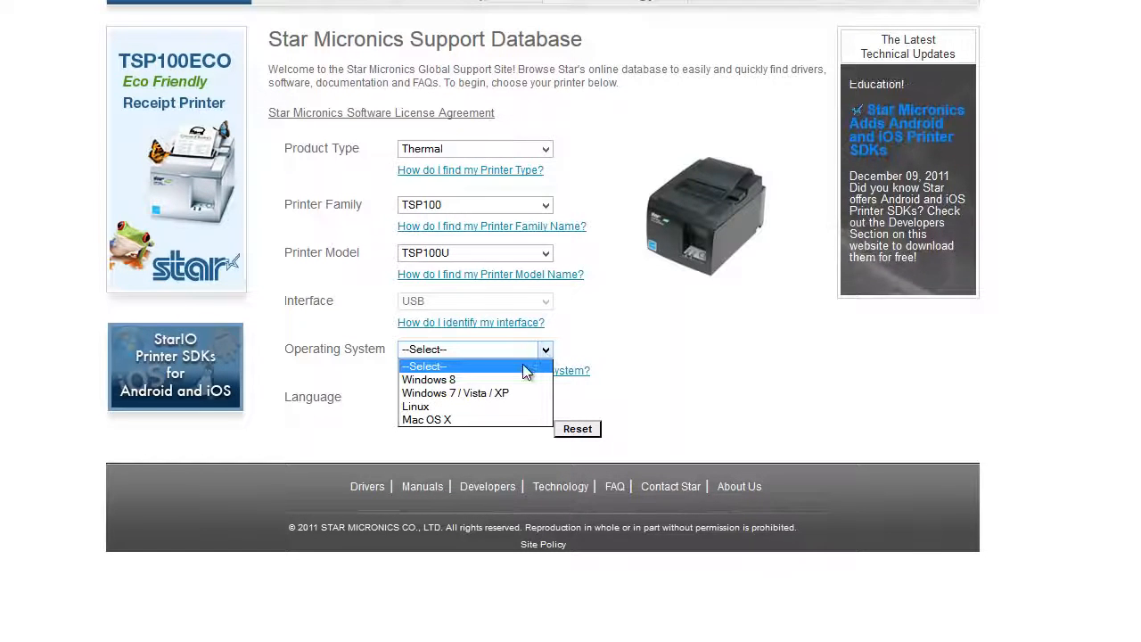
pyautogui.click(474, 380)
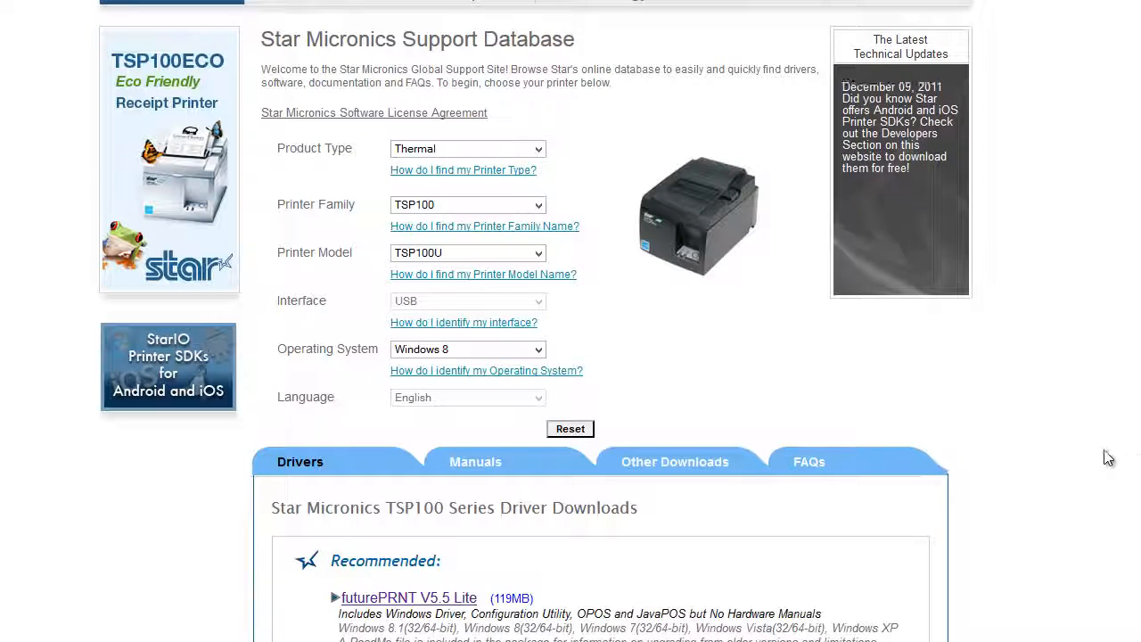
pyautogui.scroll(-3, 1103, 449)
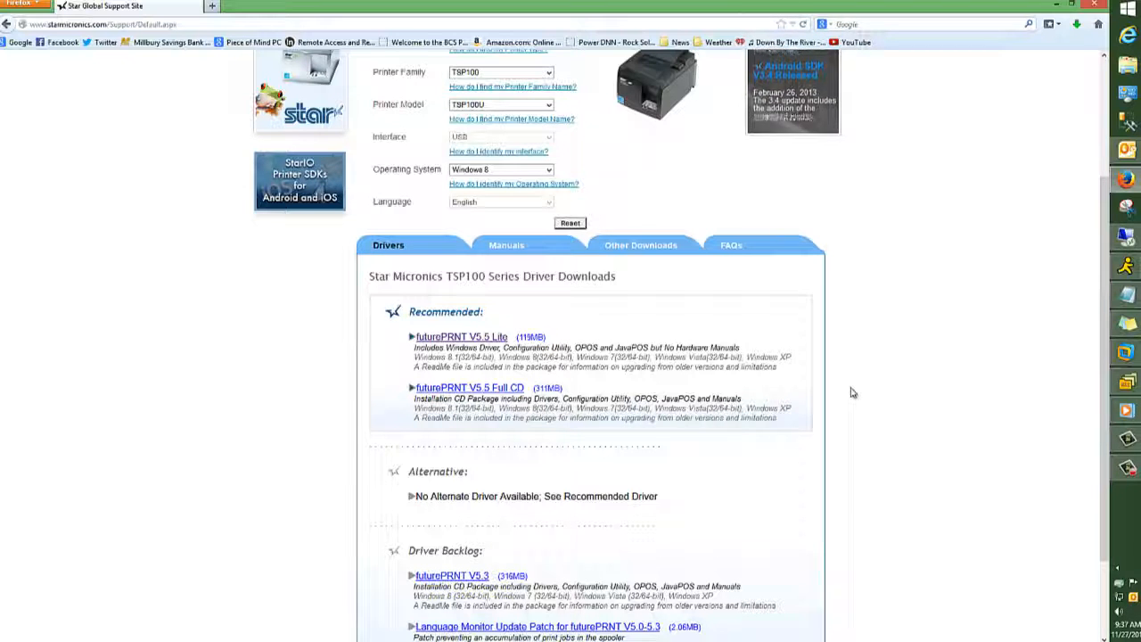
# Minimize the browser and extract DriverFolder_drvr_tsp100_v550_lite.zip to the suggested desktop folder, showing the extracted files when complete
pyautogui.click(1057, 7)
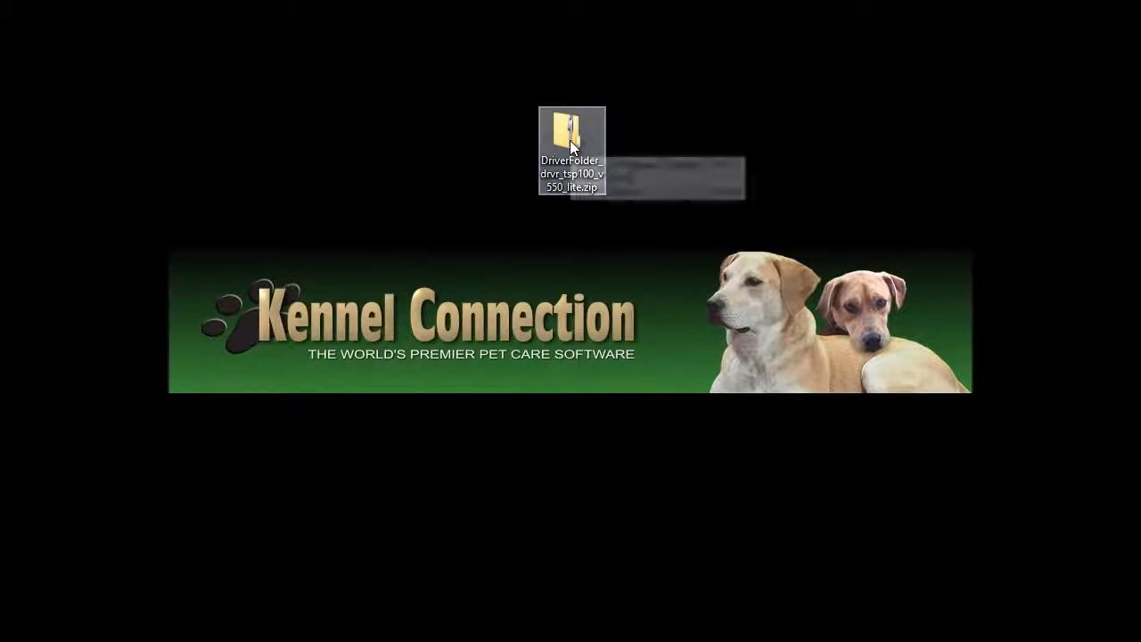
pyautogui.click(569, 140)
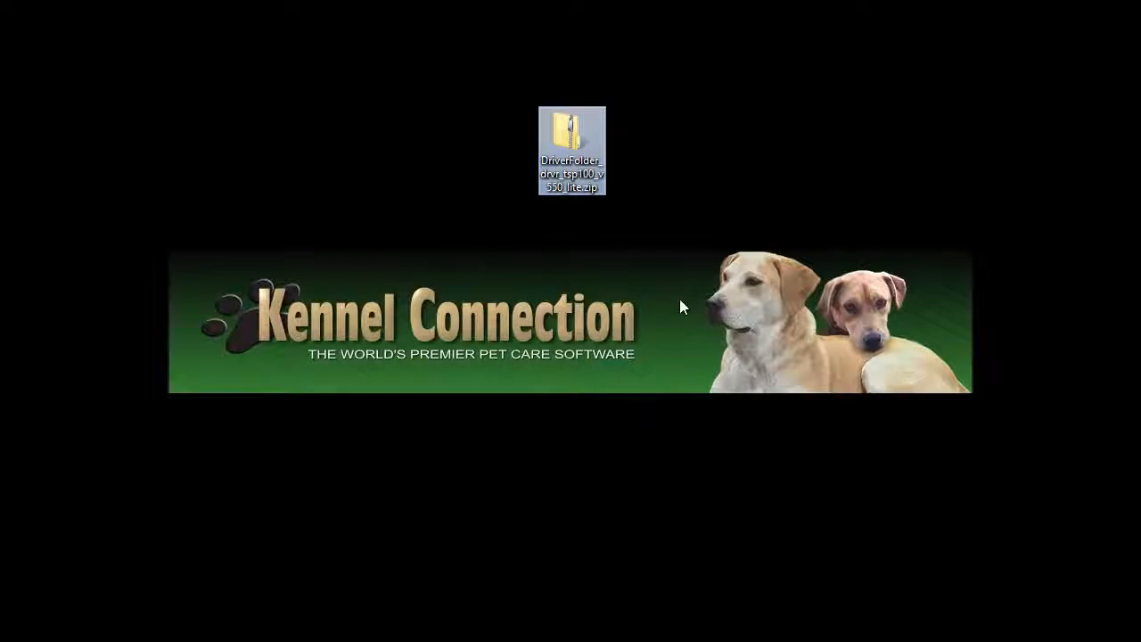
pyautogui.rightClick(569, 149)
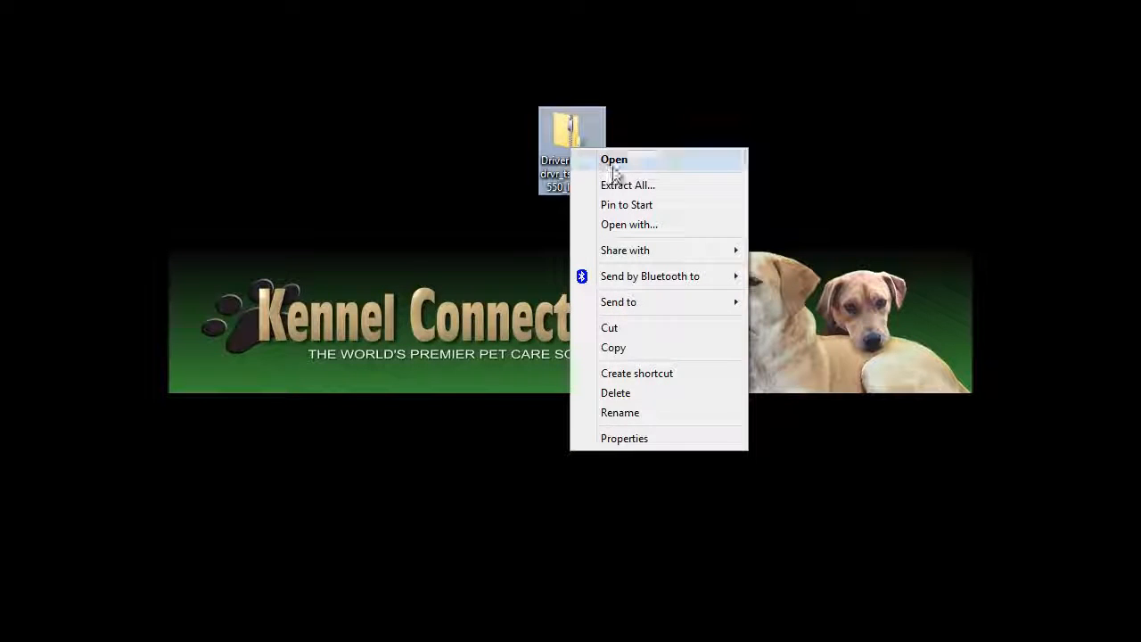
pyautogui.click(671, 184)
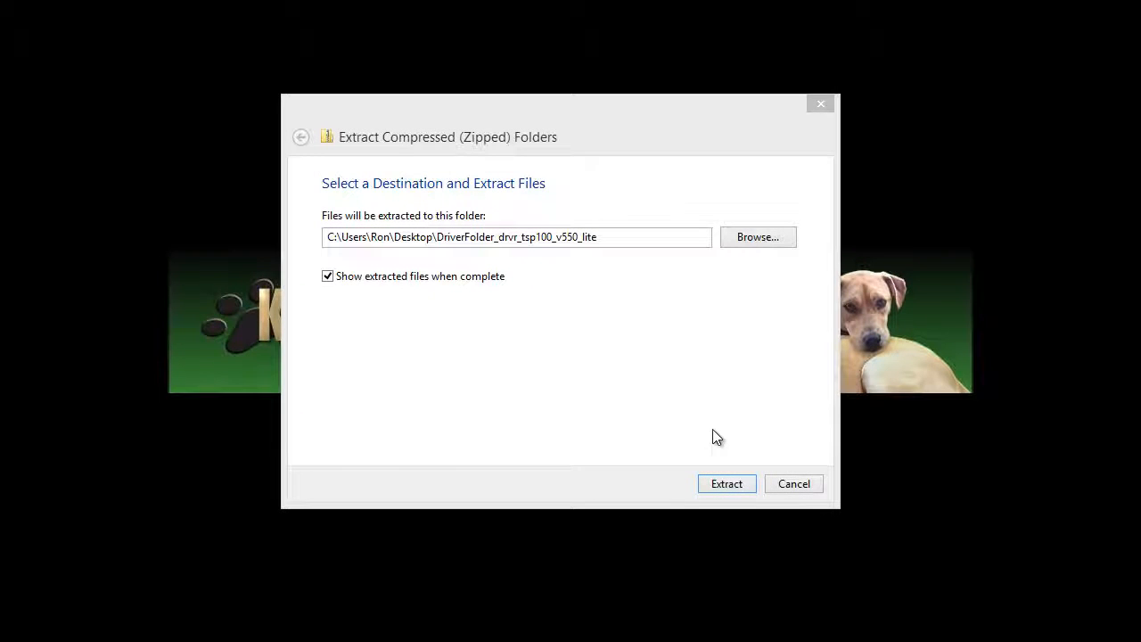
pyautogui.click(732, 488)
pyautogui.click(732, 486)
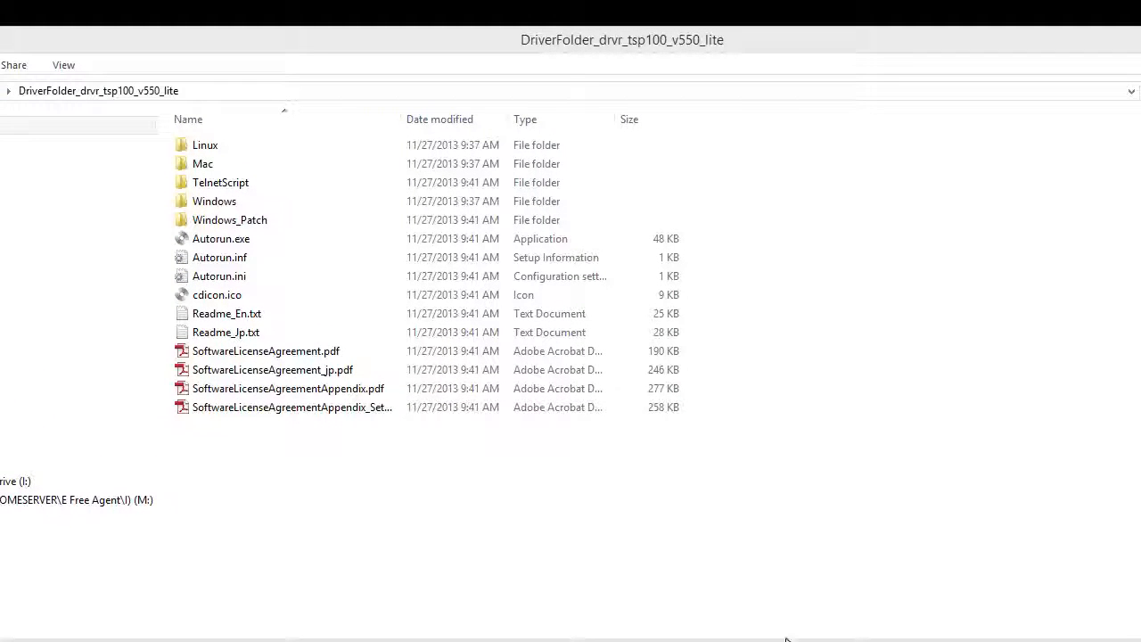
# Launch Autorun.exe from the extracted driver folder and allow both it and menu_En.exe to run
pyautogui.click(693, 541)
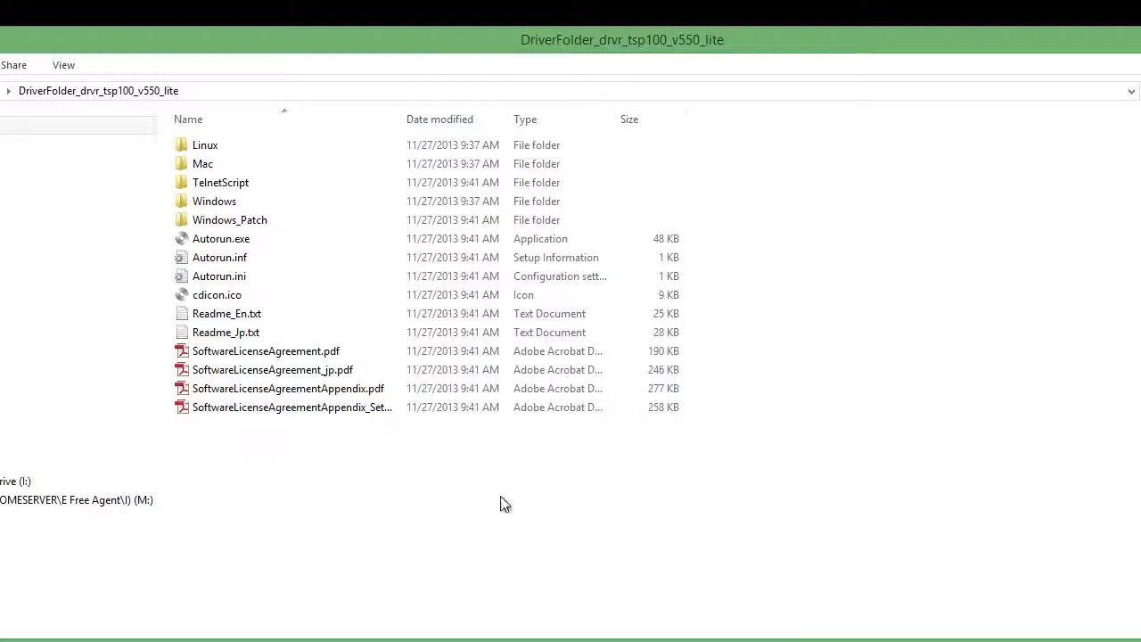
pyautogui.click(267, 241)
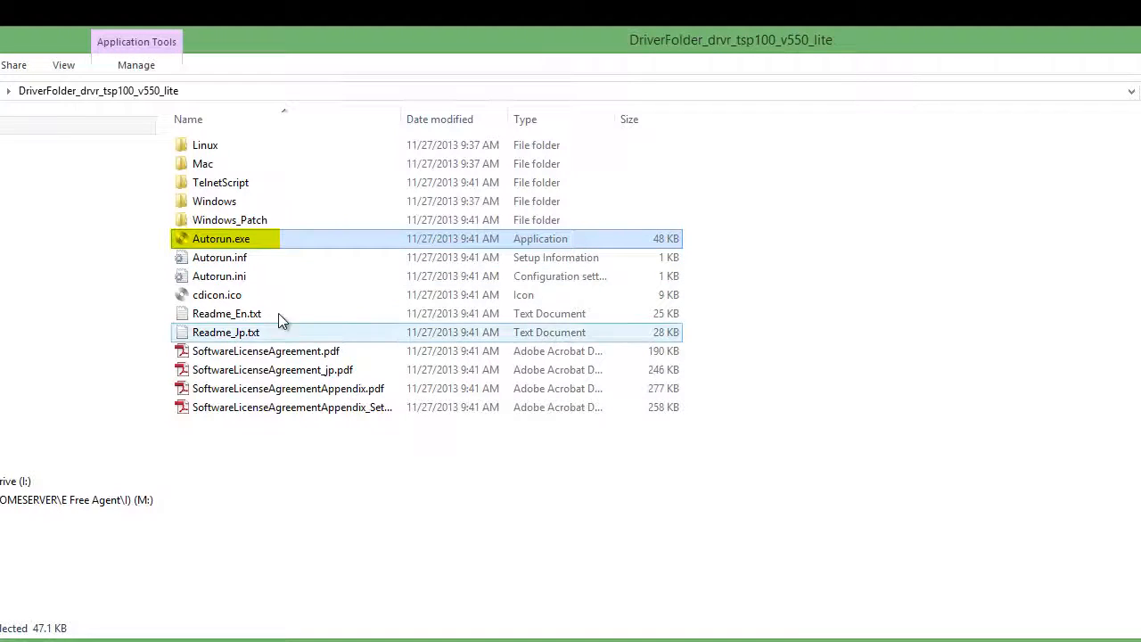
pyautogui.doubleClick(276, 247)
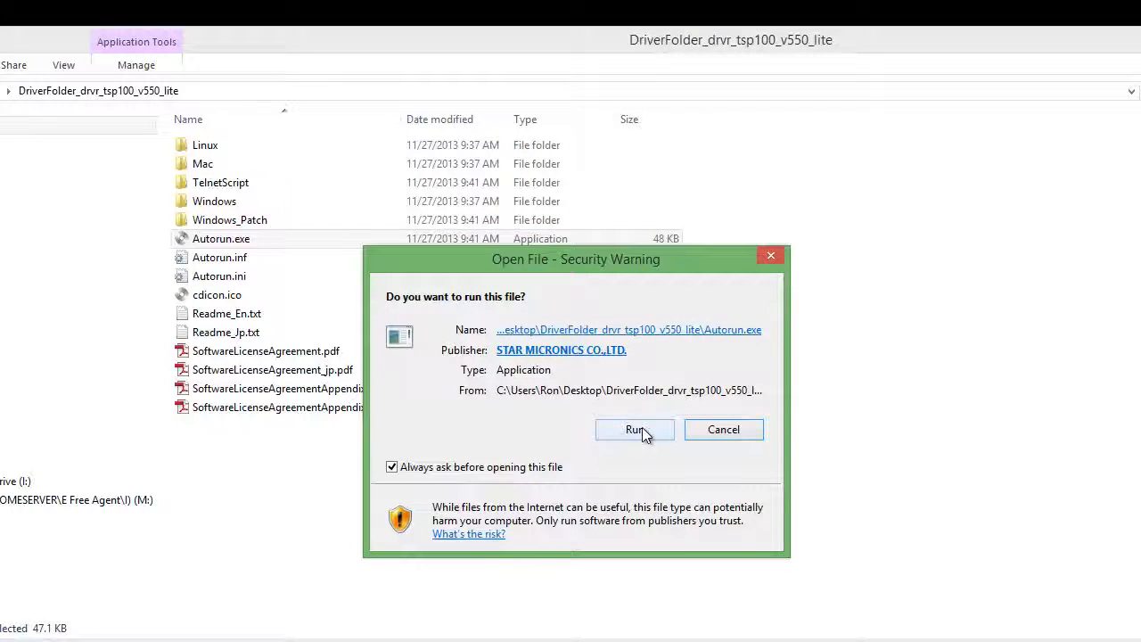
pyautogui.click(642, 427)
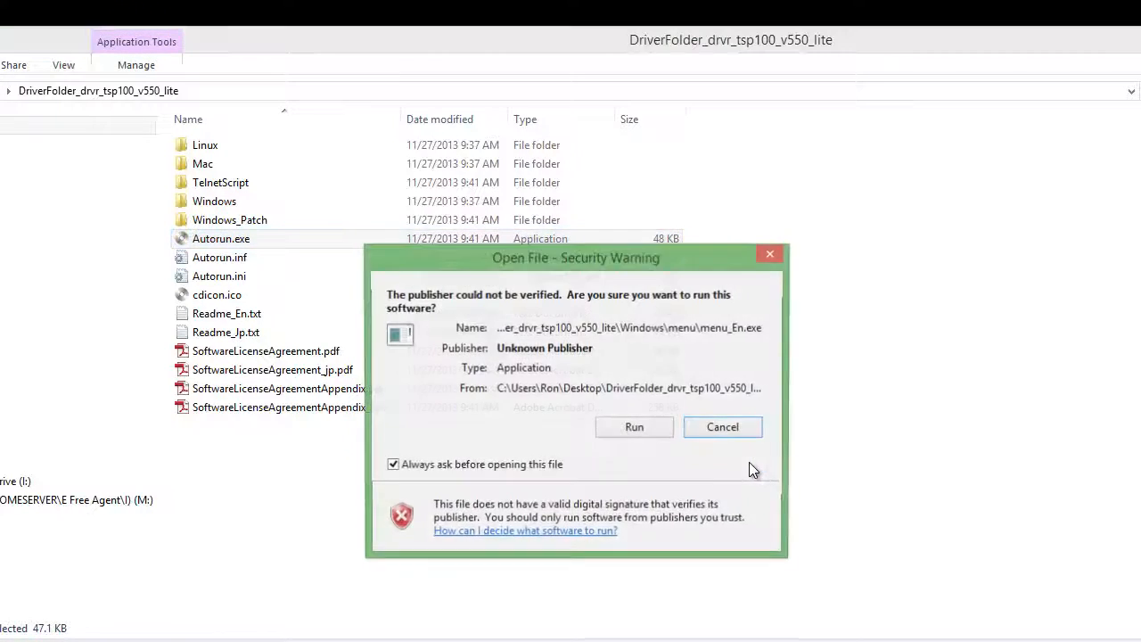
pyautogui.click(644, 432)
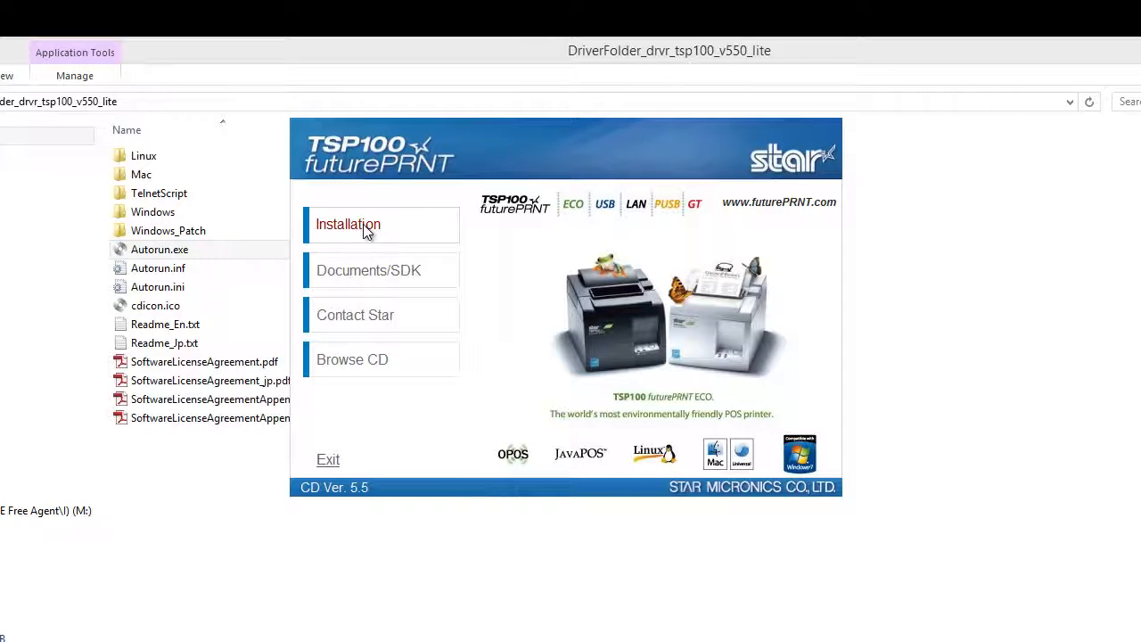
# Start the TSP100 futurePRNT installation, accept the license agreement and continue past the setup wizard's welcome page
pyautogui.click(363, 228)
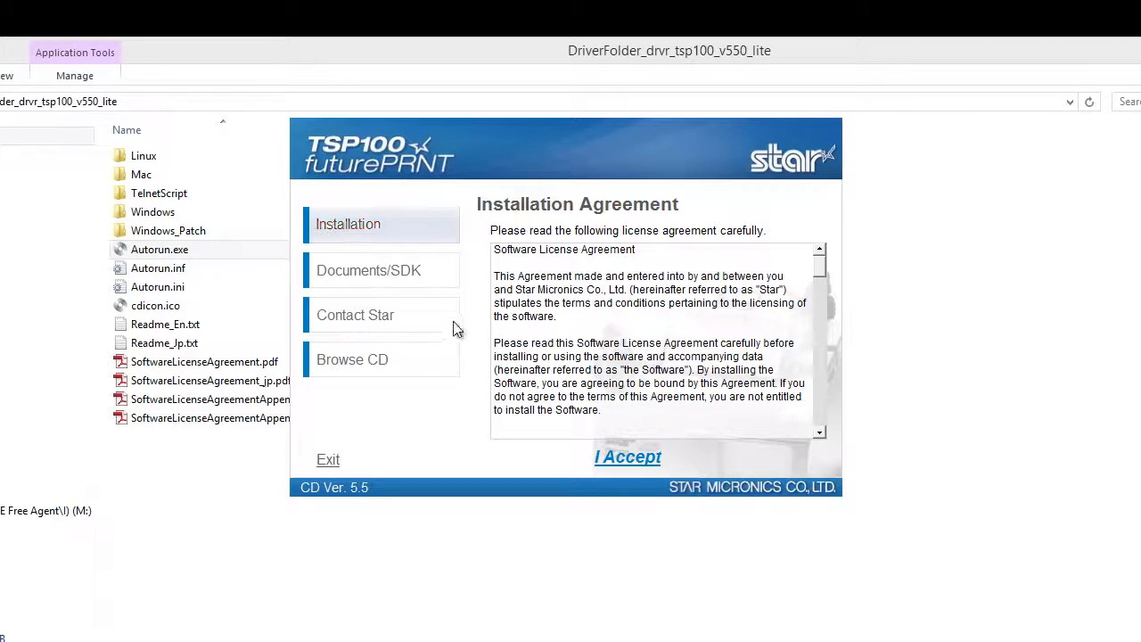
pyautogui.click(630, 458)
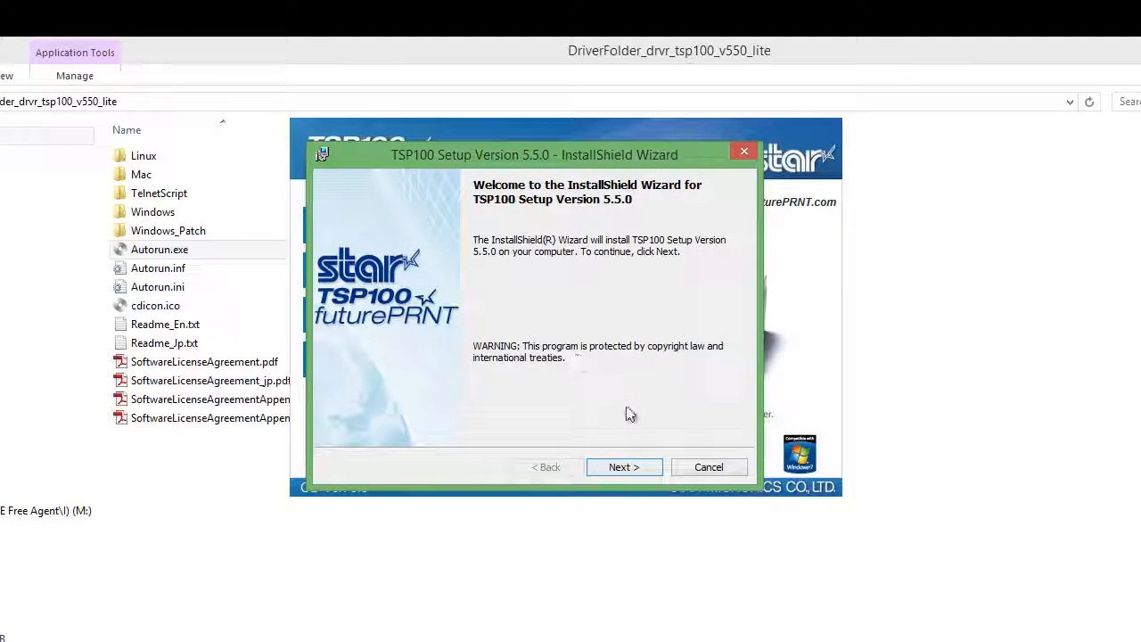
pyautogui.click(636, 465)
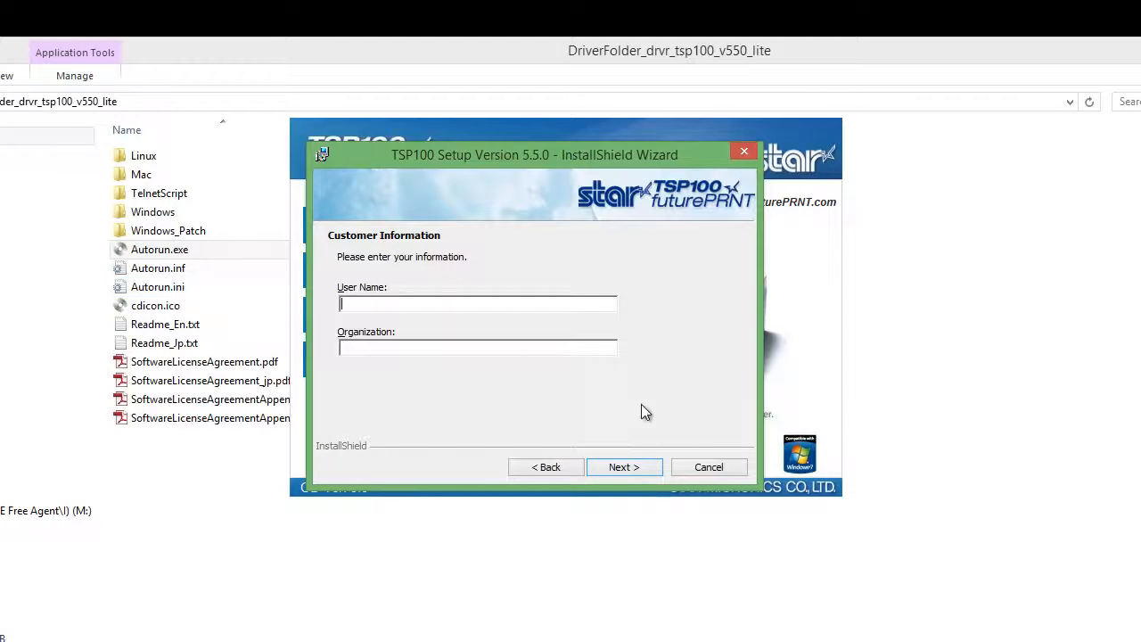
# Leave the customer information blank, install with the Typical setup type and allow the Star Micronics x64 setup file to run
pyautogui.click(639, 465)
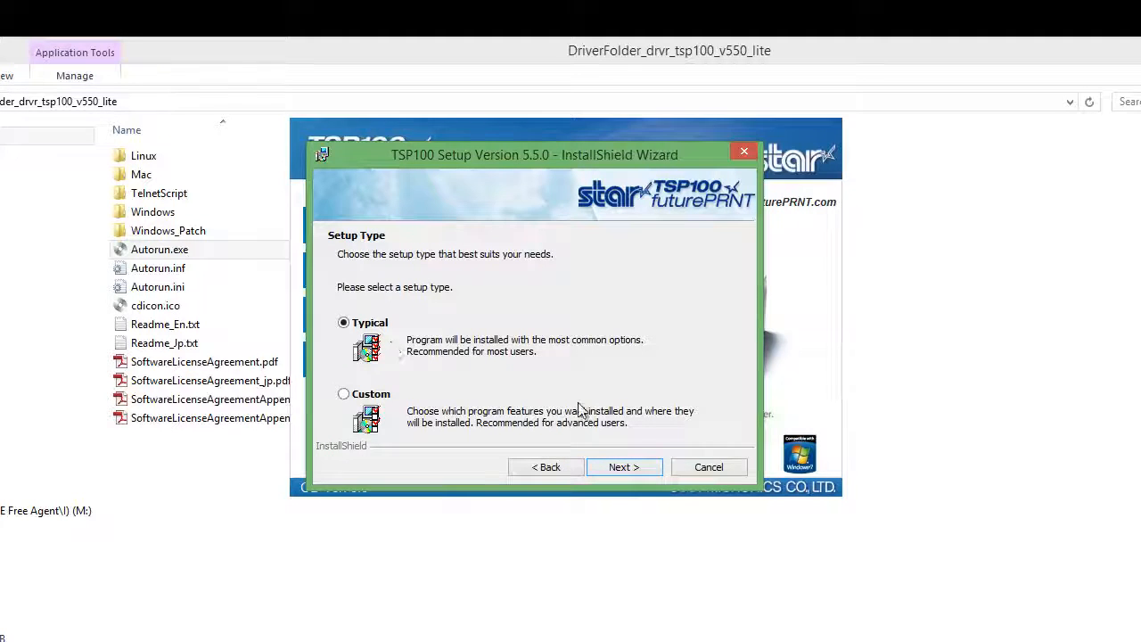
pyautogui.click(635, 468)
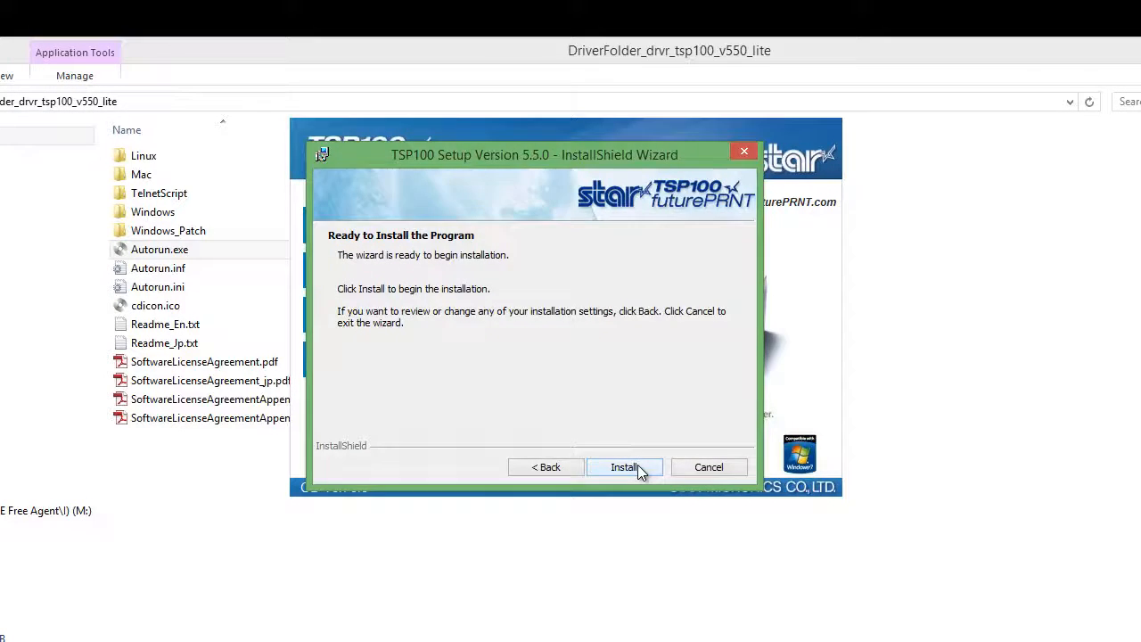
pyautogui.click(638, 468)
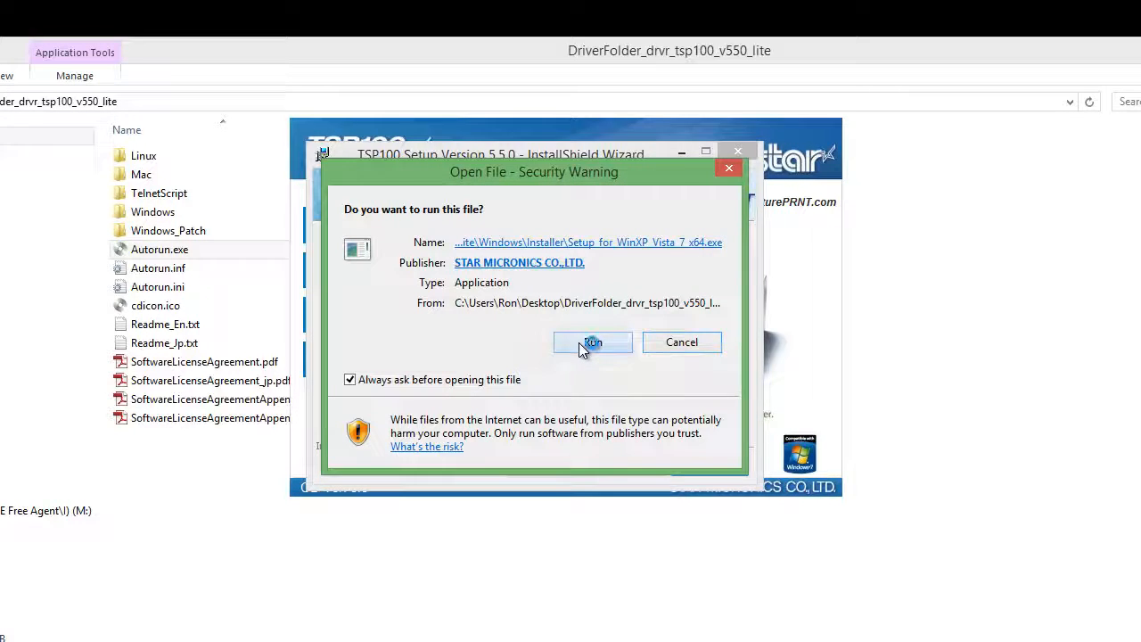
pyautogui.click(580, 343)
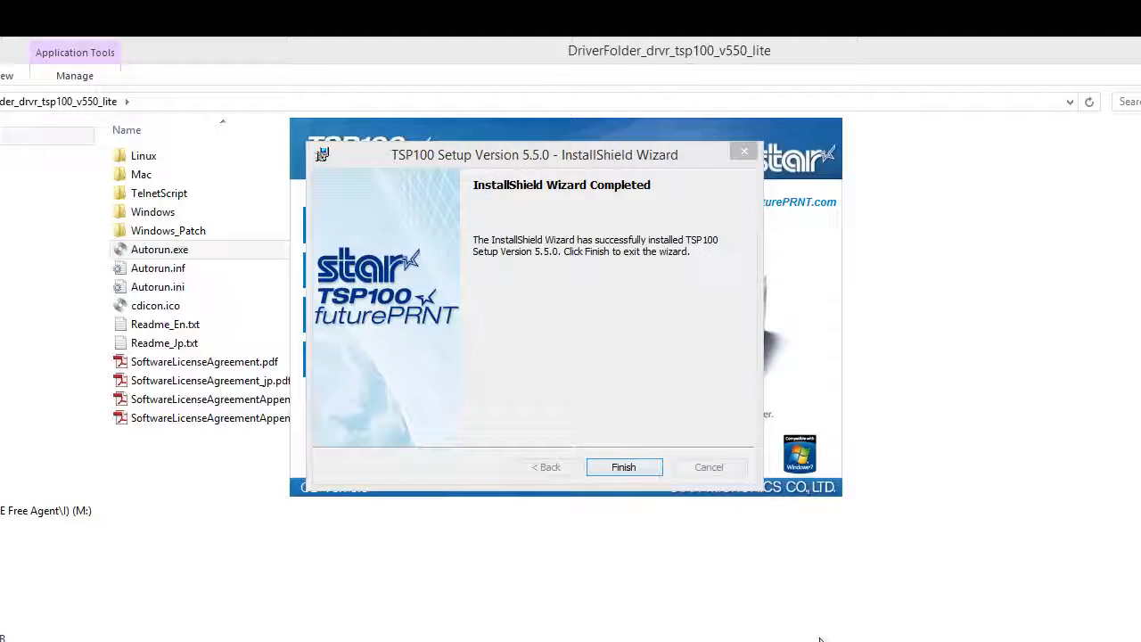
# Finish the setup wizard, exit the futurePRNT launcher and close the driver folder window
pyautogui.click(637, 467)
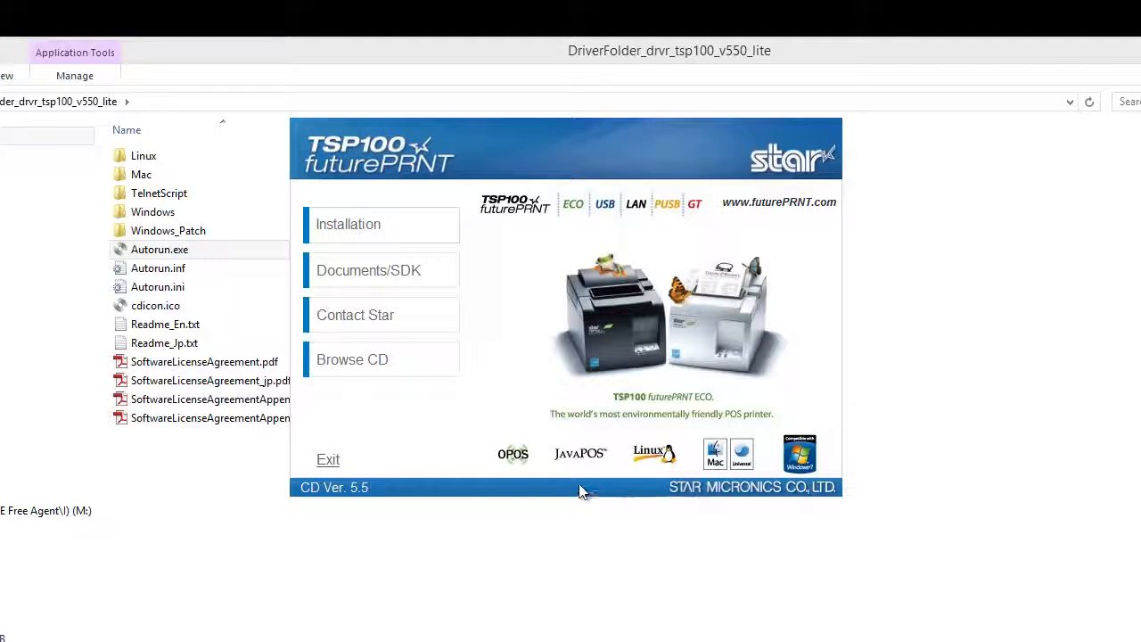
pyautogui.click(328, 462)
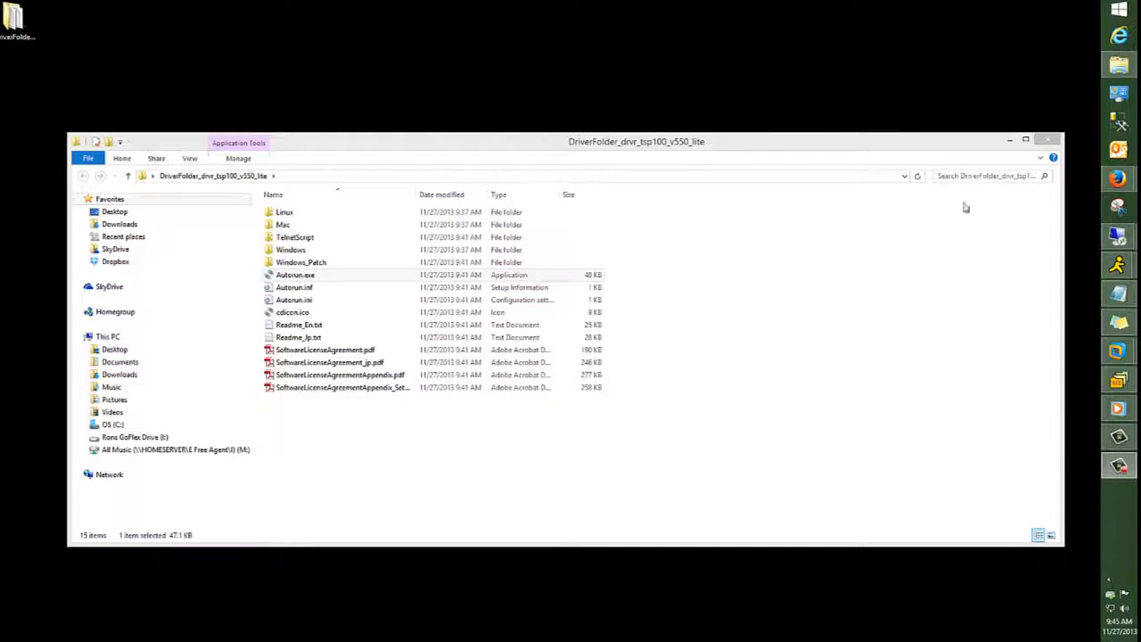
pyautogui.click(1049, 142)
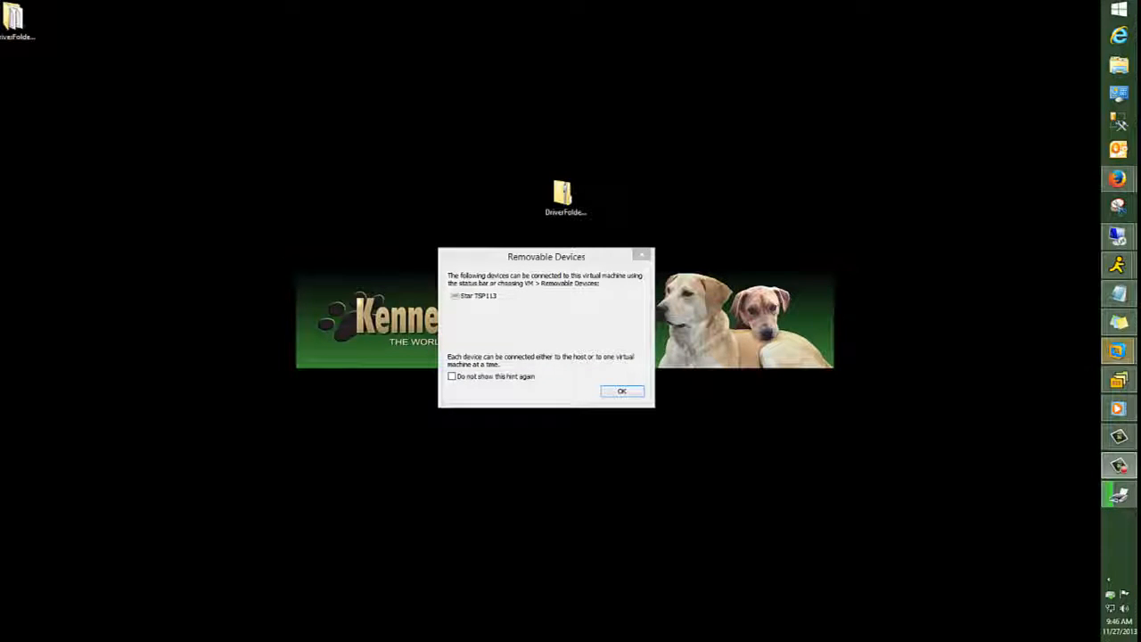
# Dismiss the Removable Devices hint for the Star TSP113 and check the printer's device installation status
pyautogui.click(623, 391)
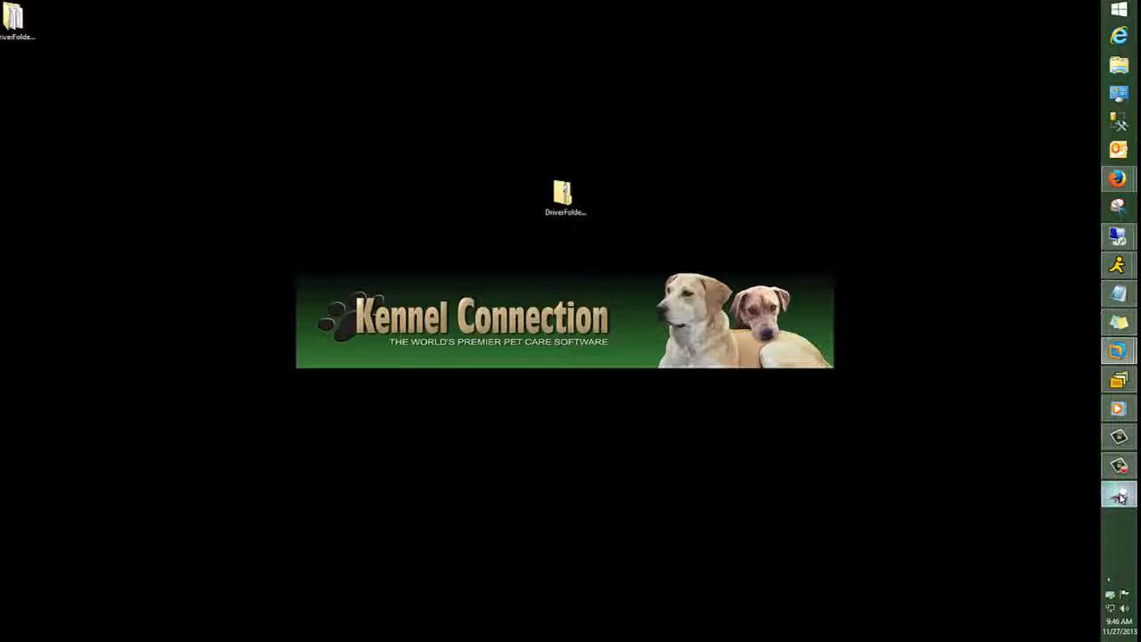
pyautogui.moveTo(1119, 496)
pyautogui.click(1085, 500)
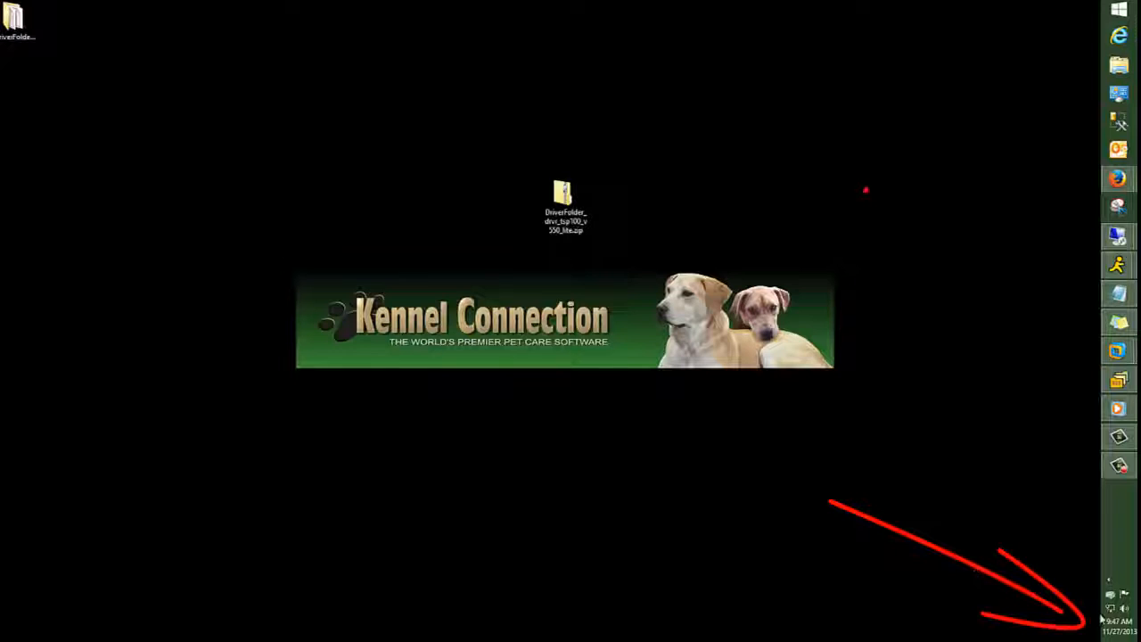
# Search the computer for Control Panel, open it and go to Devices and Printers
pyautogui.moveTo(1137, 639)
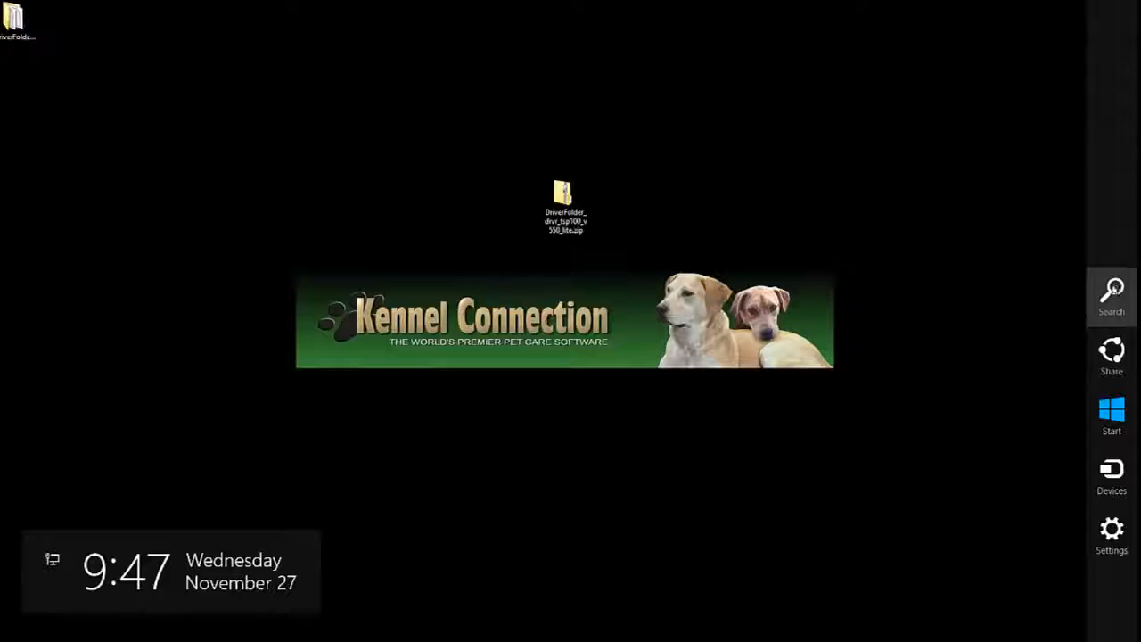
pyautogui.click(1112, 294)
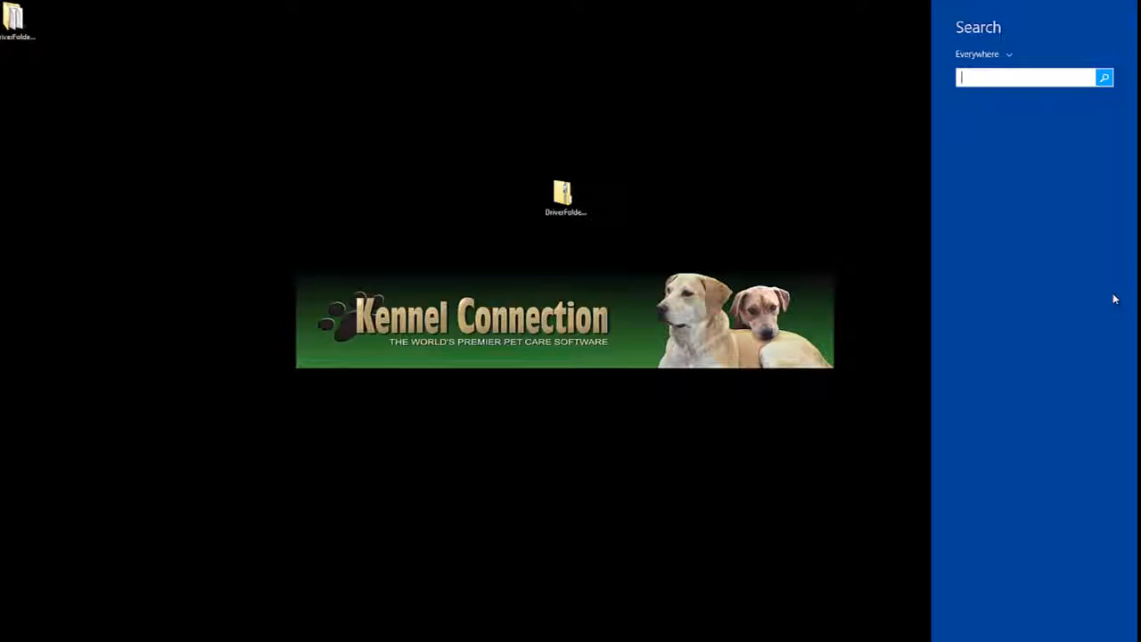
pyautogui.write('control Panel')
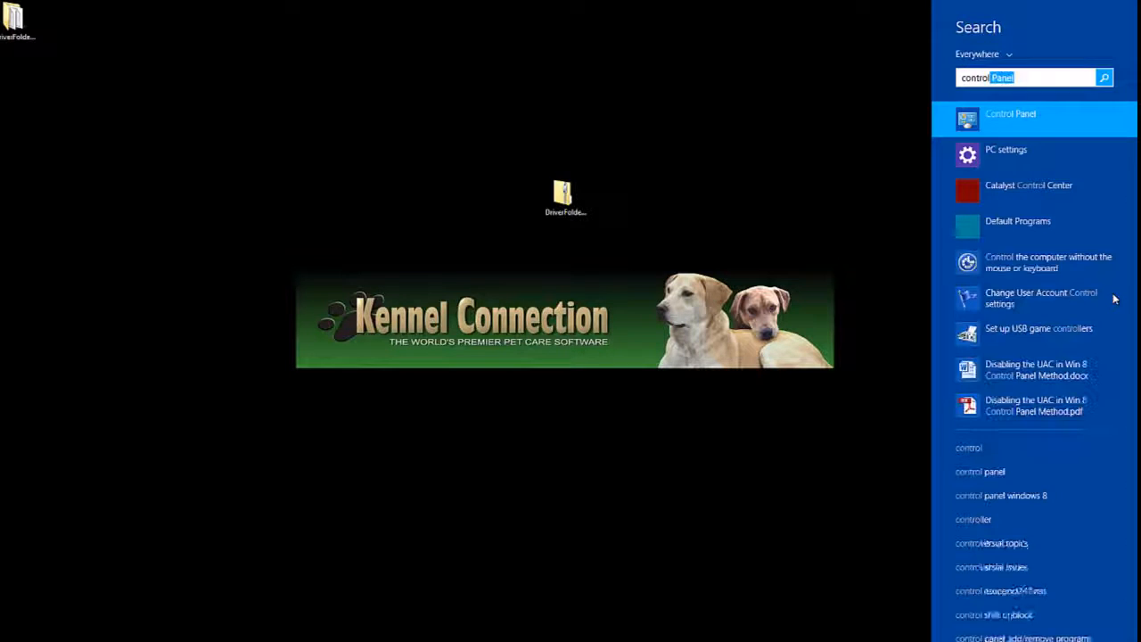
pyautogui.click(1048, 125)
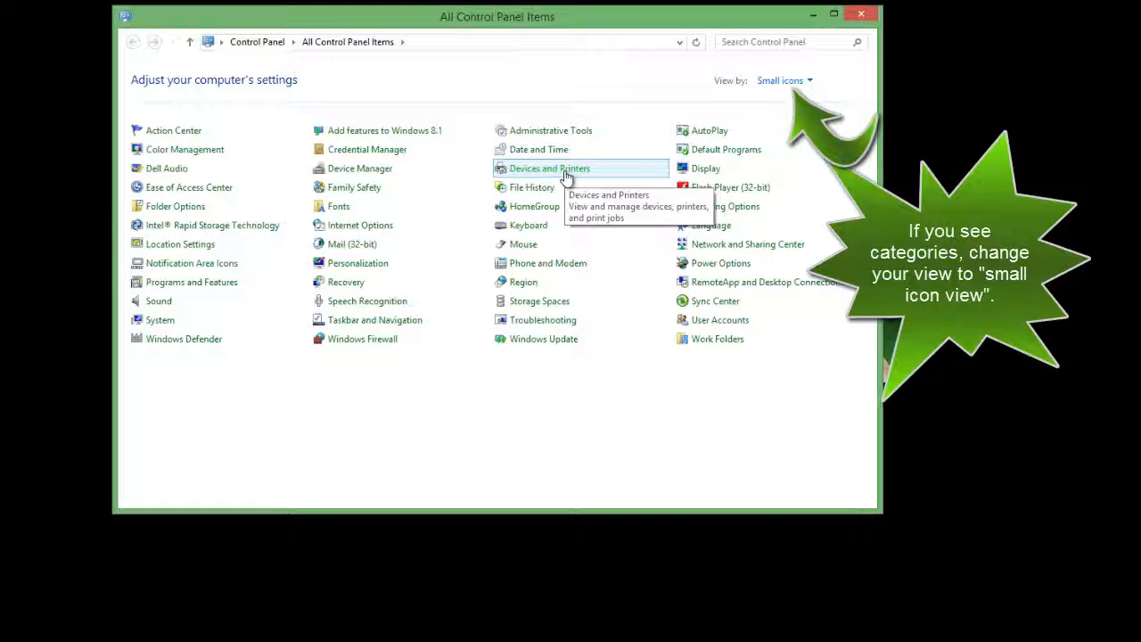
pyautogui.click(565, 176)
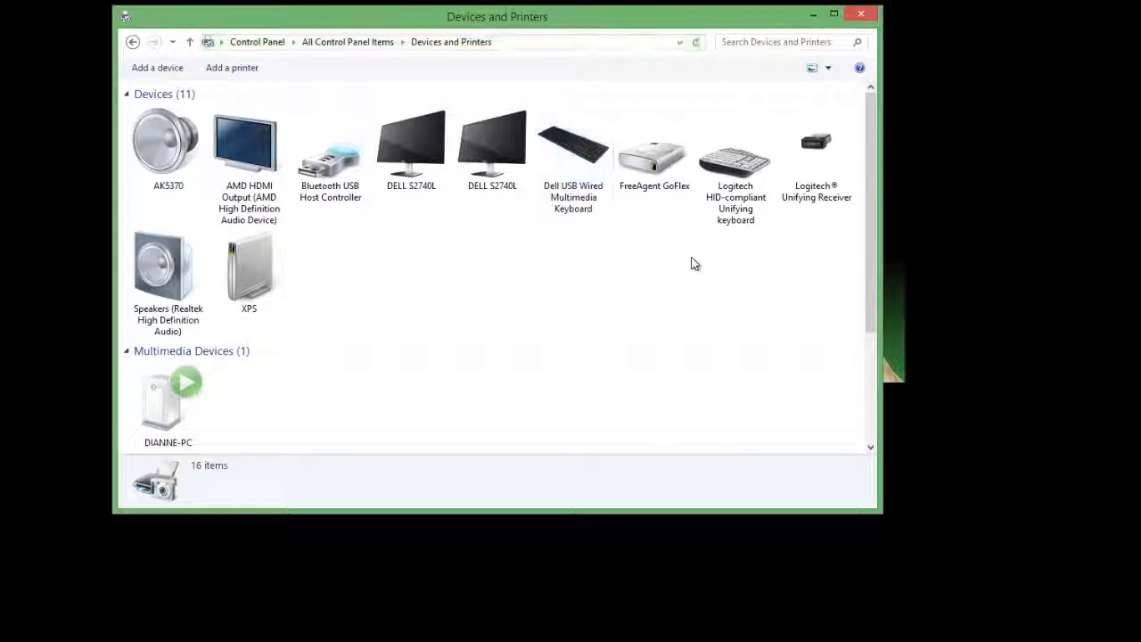
# Locate the Star TSP100 Tear Bar (TSP113) among the installed printers and open its printer properties
pyautogui.moveTo(868, 199); pyautogui.dragTo(578, 452)
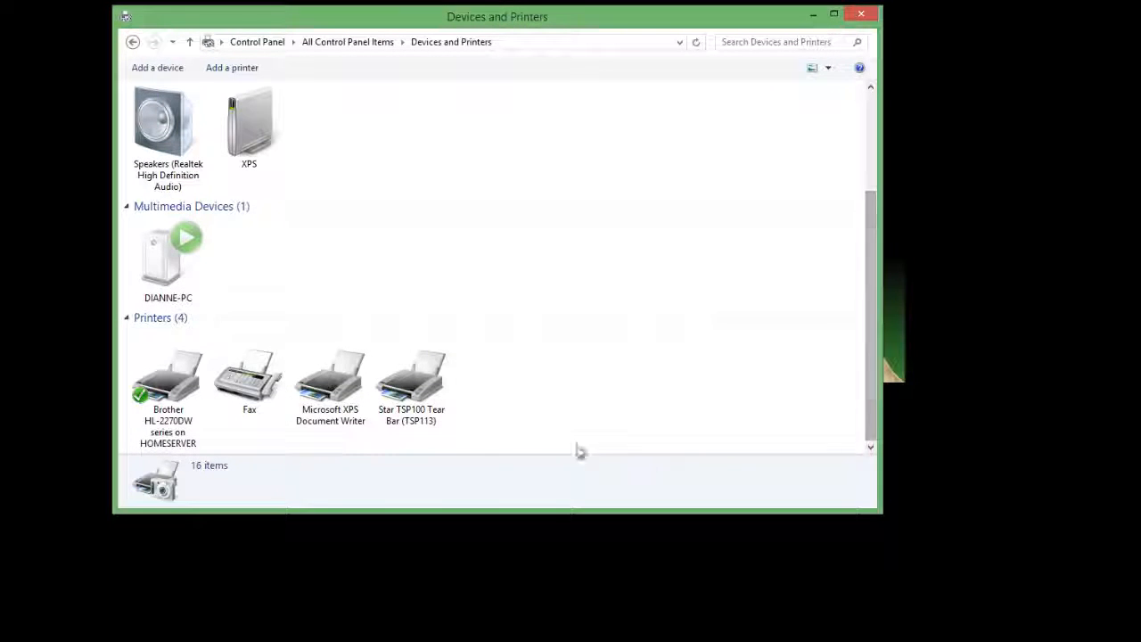
pyautogui.click(408, 417)
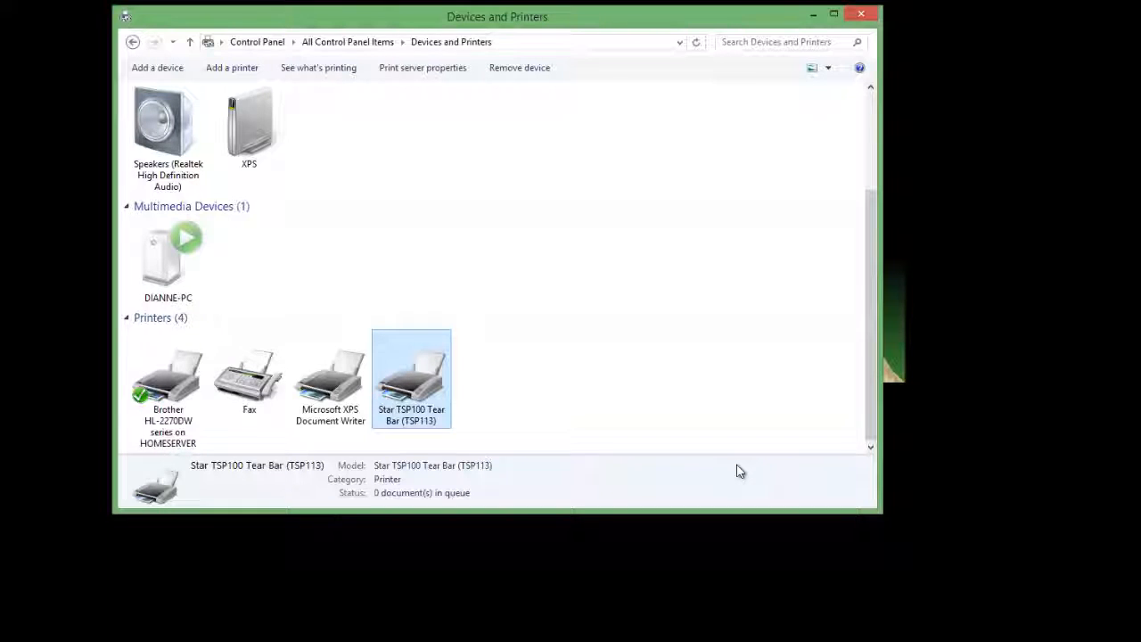
pyautogui.click(1030, 144)
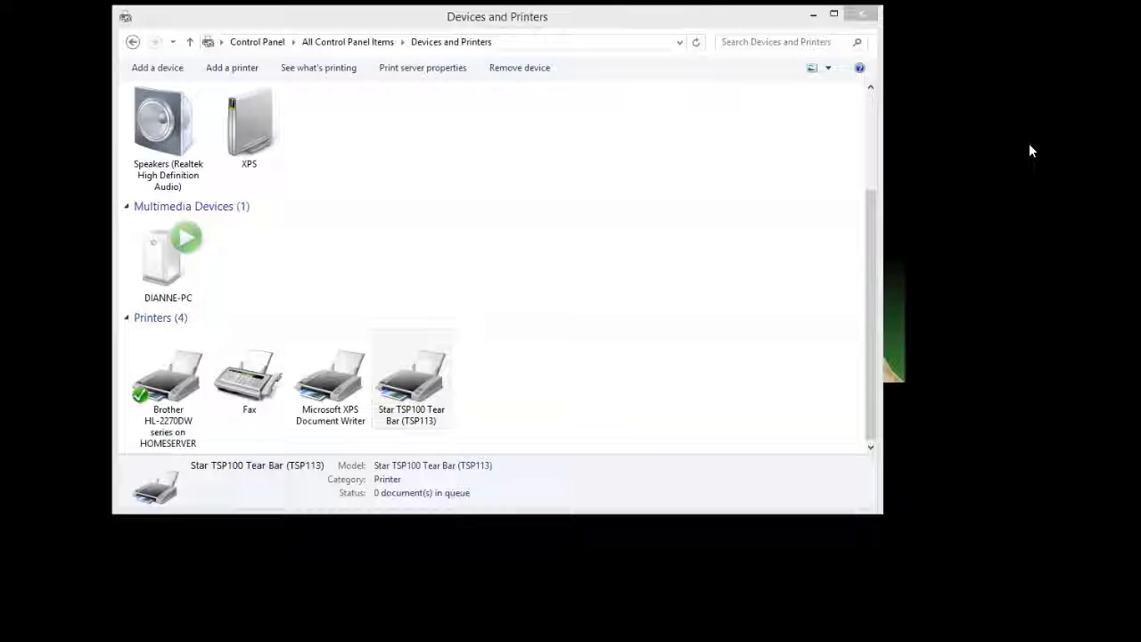
pyautogui.click(728, 383)
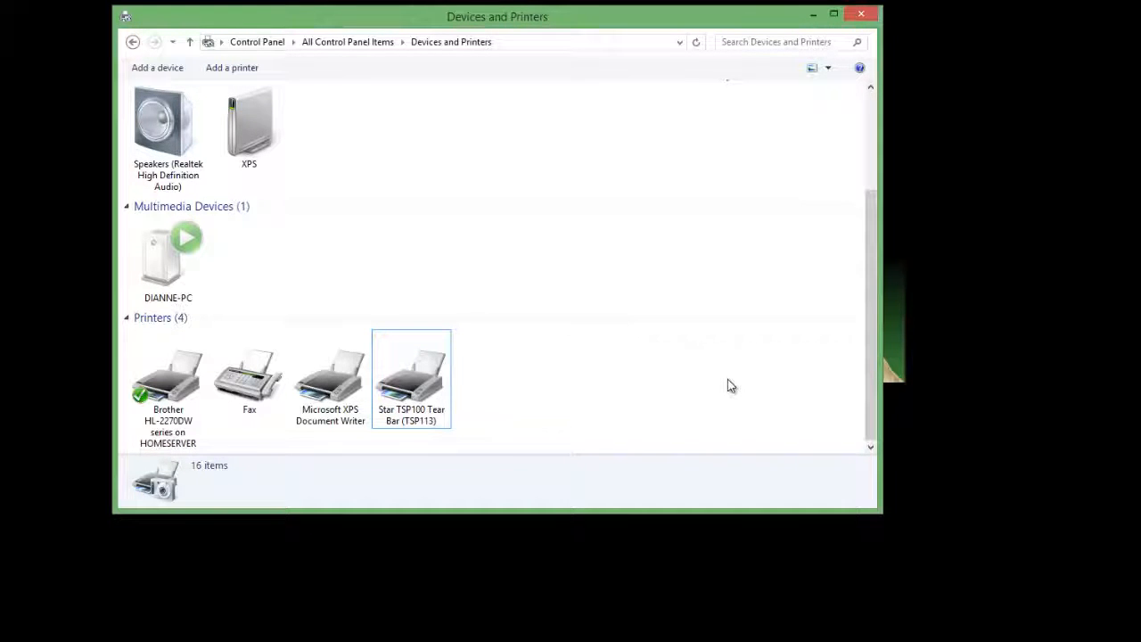
pyautogui.click(428, 393)
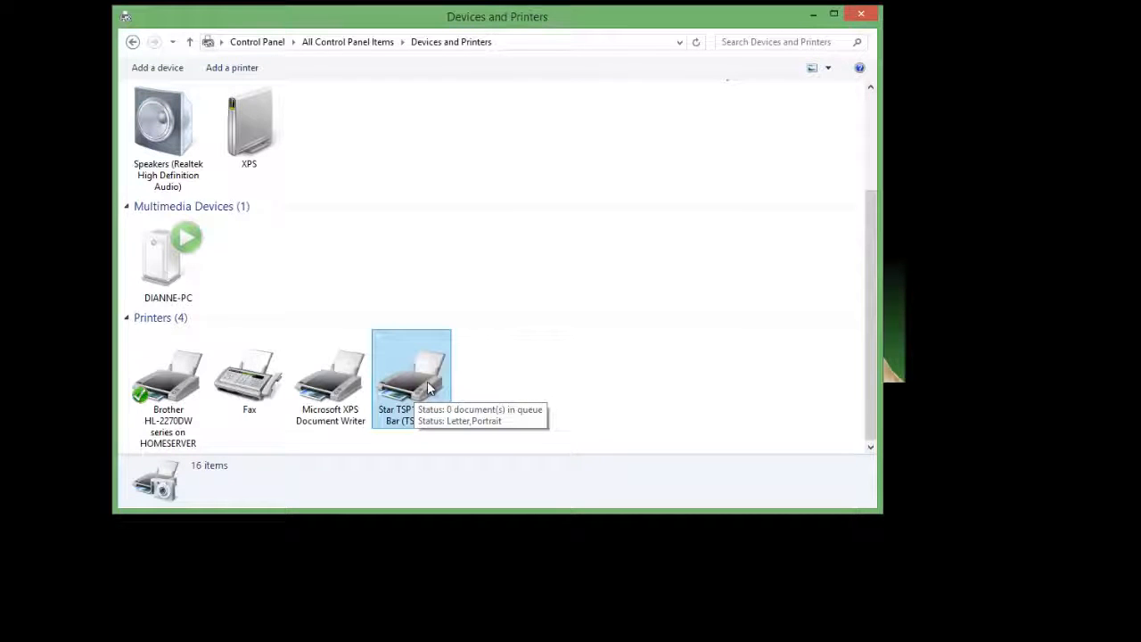
pyautogui.rightClick(428, 390)
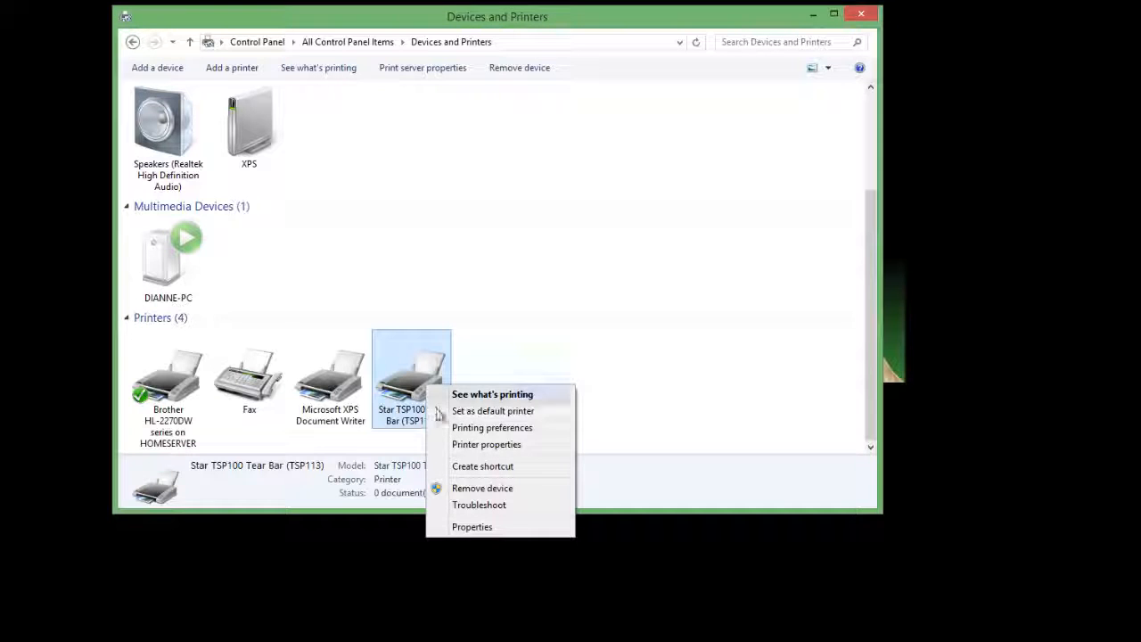
pyautogui.click(536, 449)
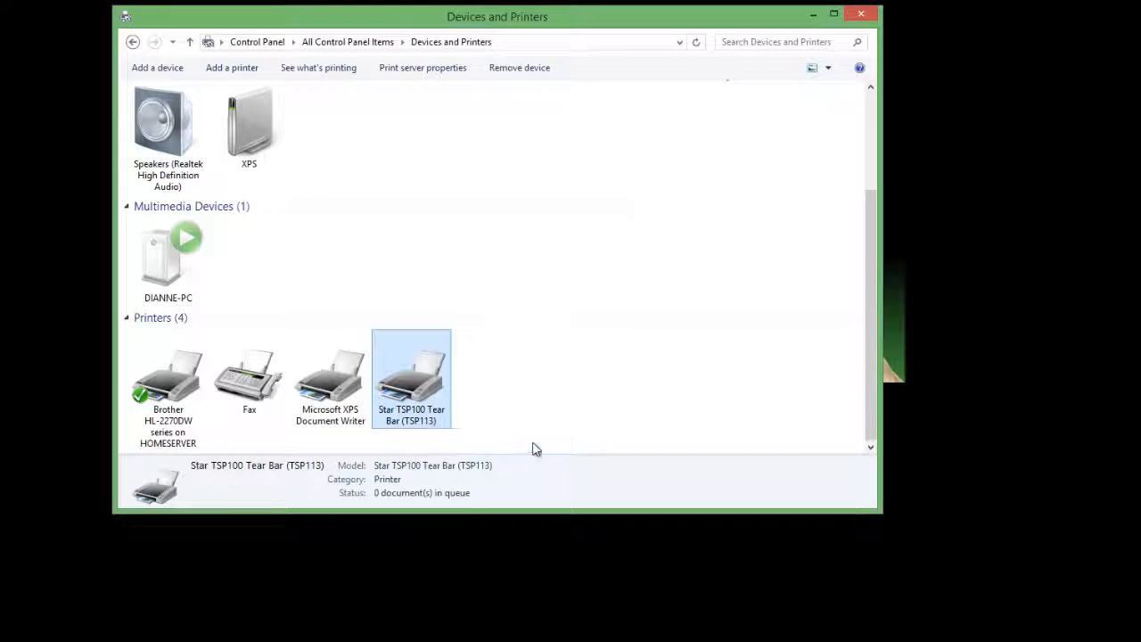
pyautogui.moveTo(726, 346); pyautogui.dragTo(575, 103)
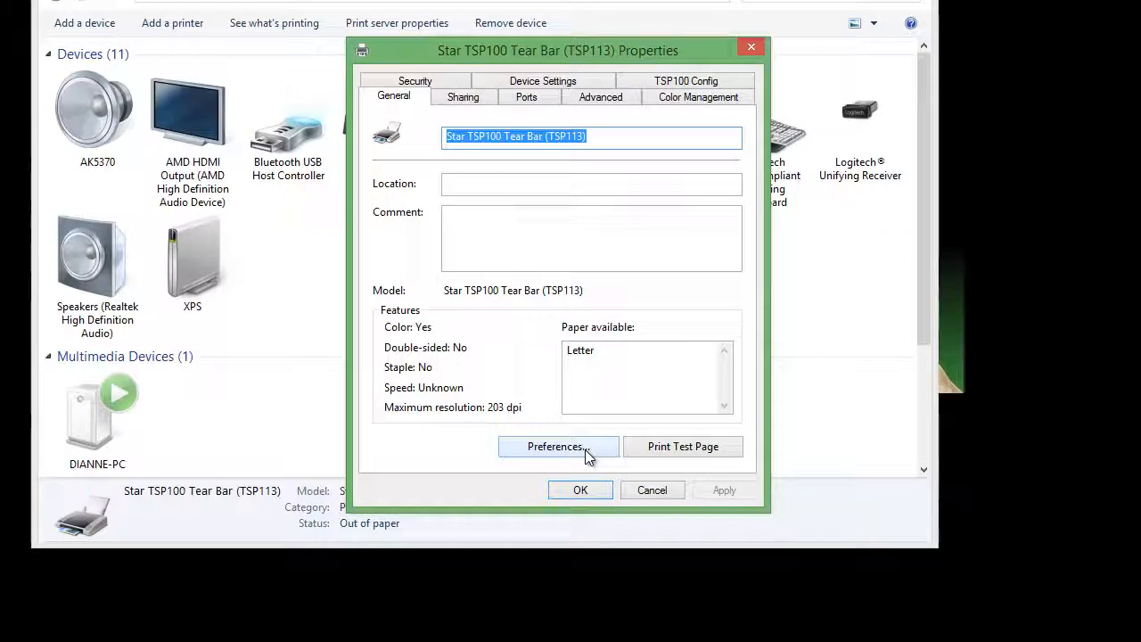
# Set the paper size in the printing preferences' advanced options to 72mm x Receipt, then apply and close the preferences
pyautogui.click(557, 447)
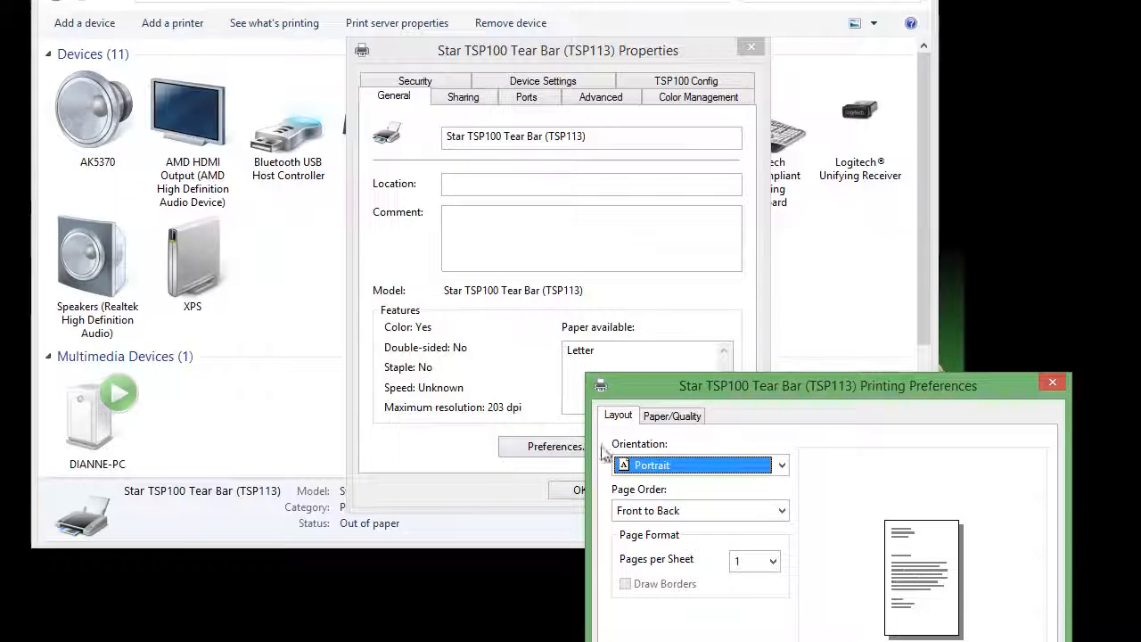
pyautogui.moveTo(816, 409); pyautogui.dragTo(554, 195)
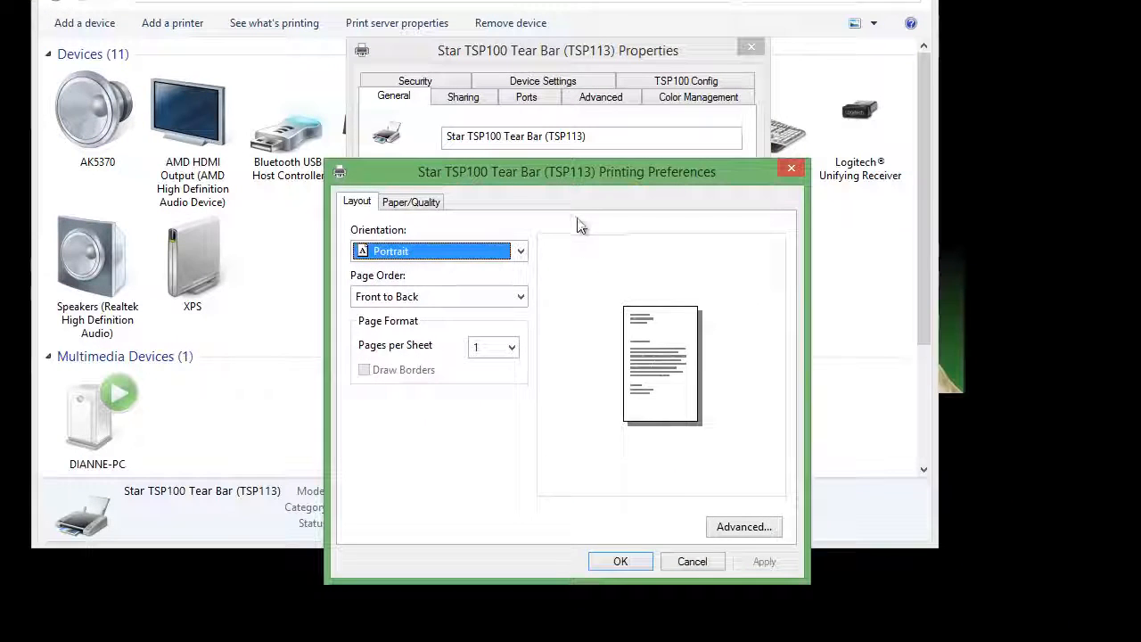
pyautogui.click(743, 527)
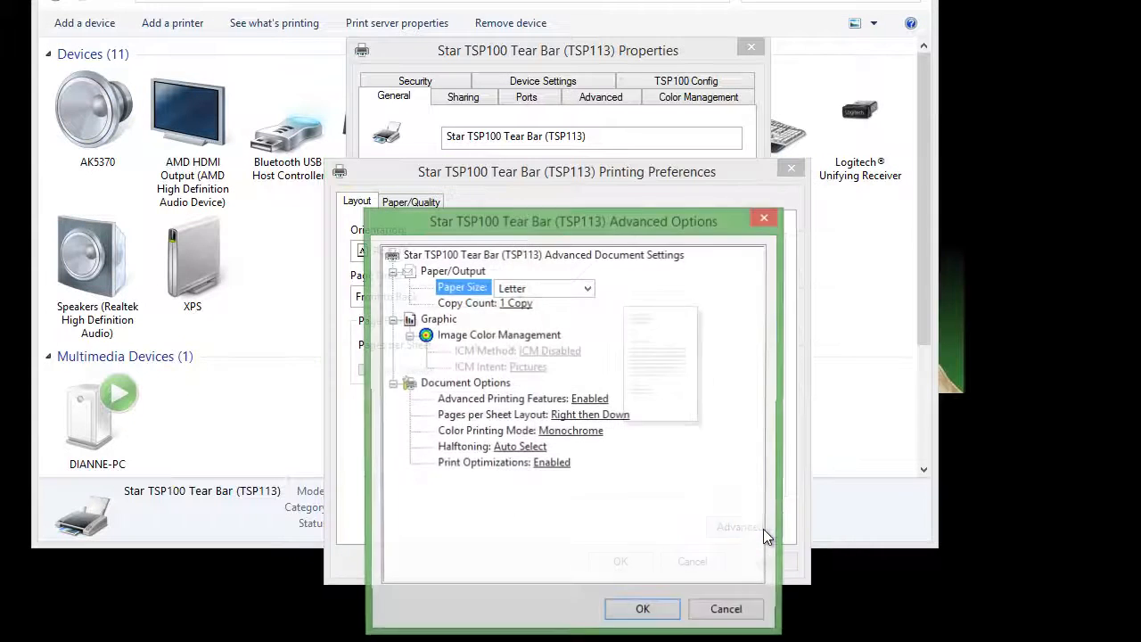
pyautogui.click(588, 289)
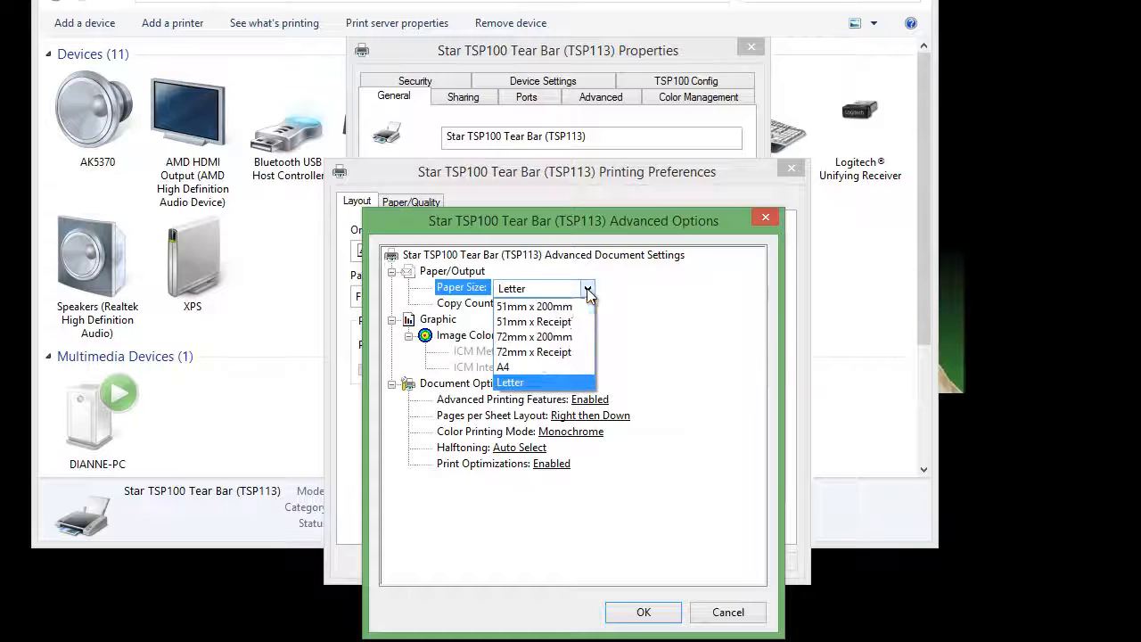
pyautogui.click(570, 357)
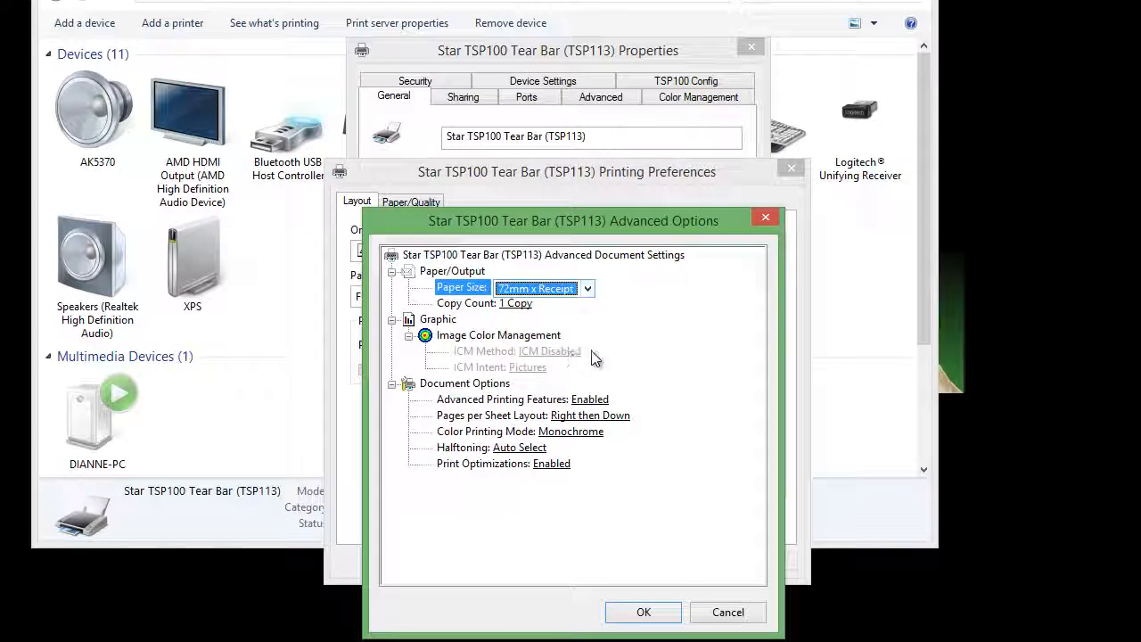
pyautogui.click(650, 613)
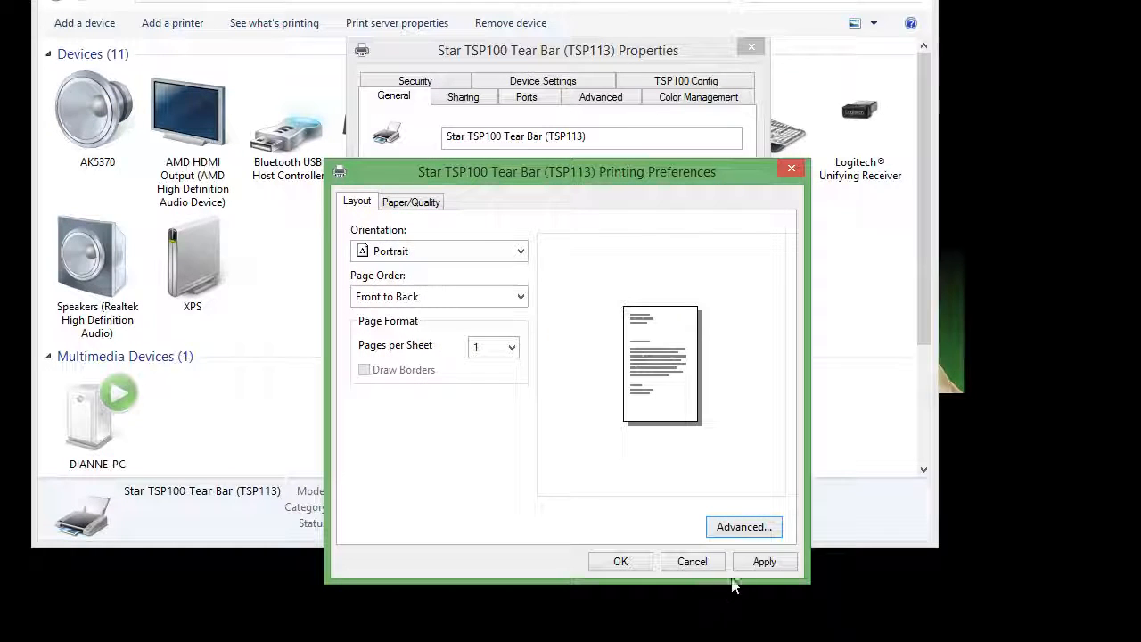
pyautogui.click(765, 562)
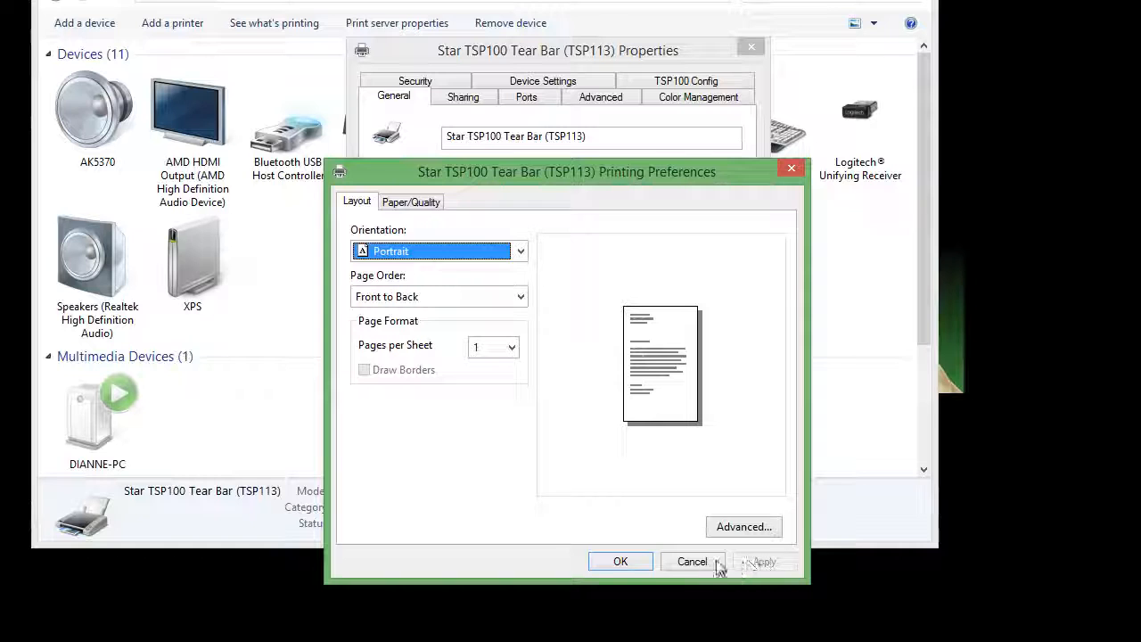
pyautogui.click(621, 562)
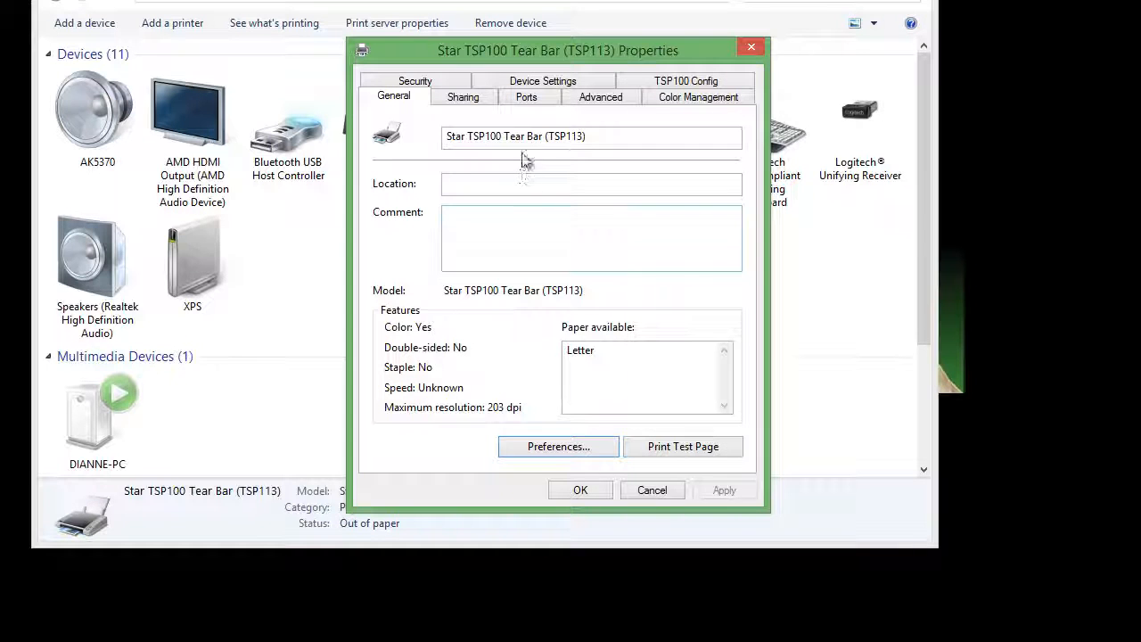
# In the printer's device settings, assign 72mm x Receipt to FRICTION and set the Peripheral Unit Type to Cash Drawer
pyautogui.click(590, 85)
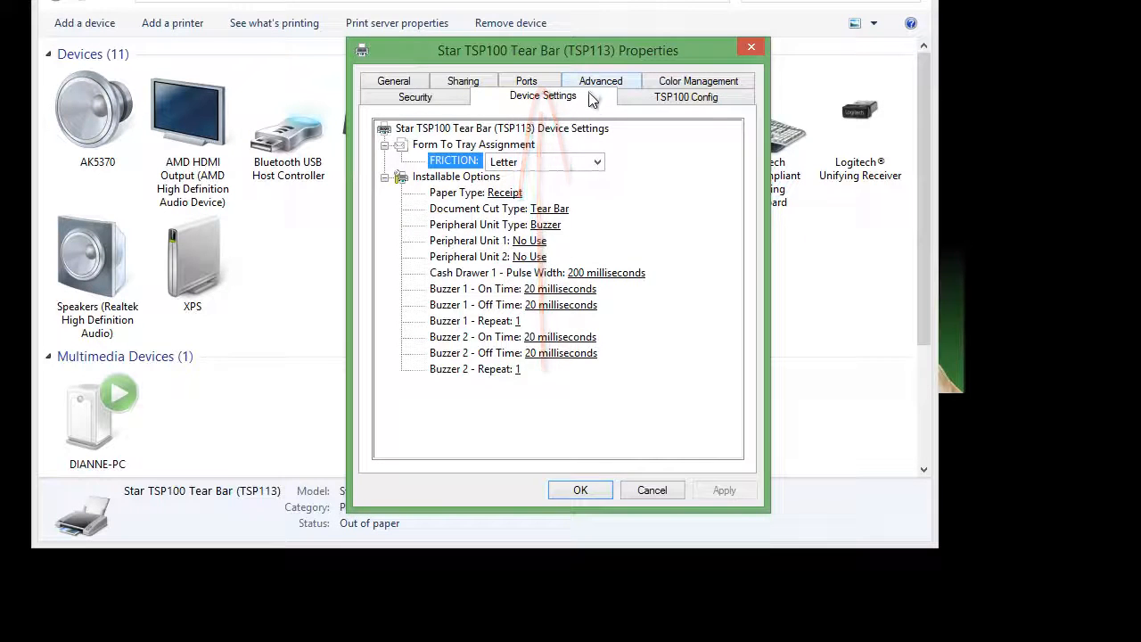
pyautogui.click(598, 163)
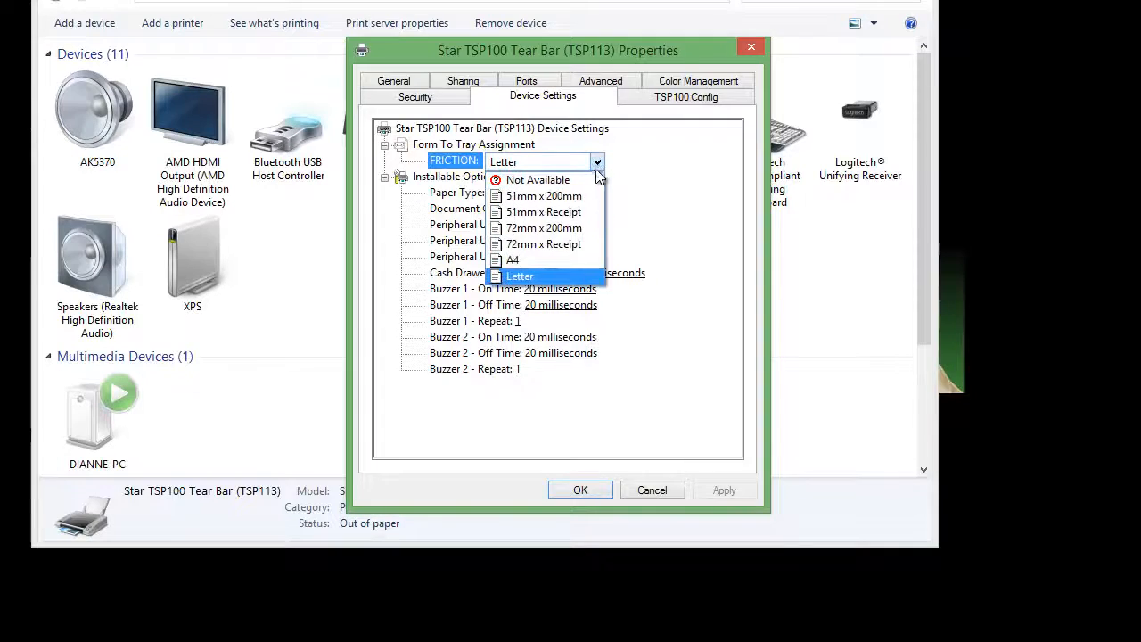
pyautogui.click(579, 244)
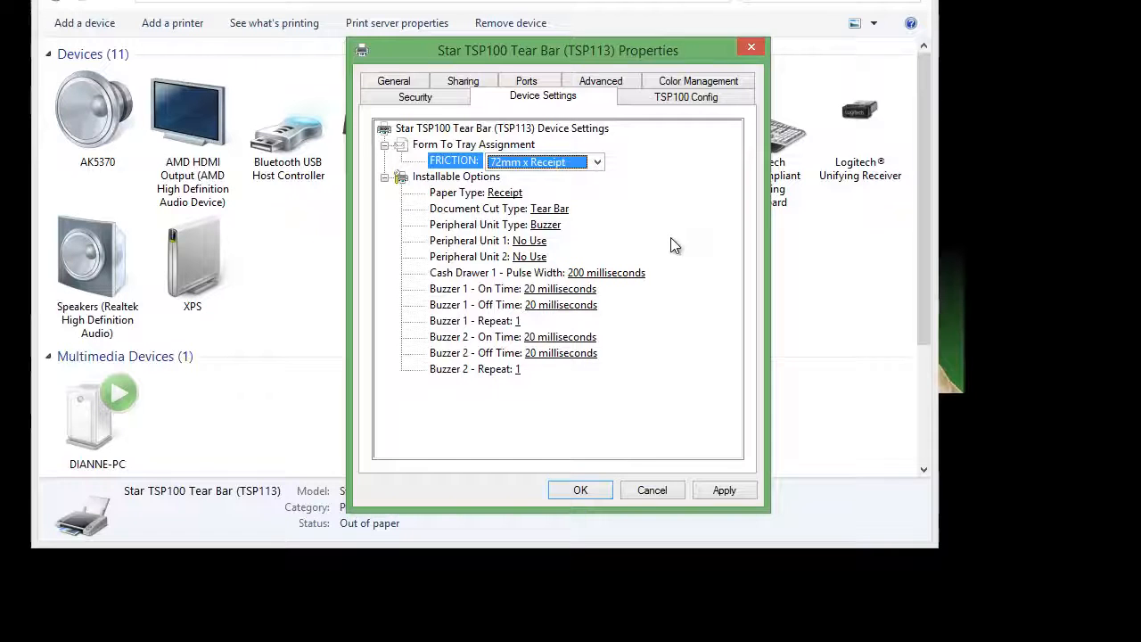
pyautogui.click(462, 226)
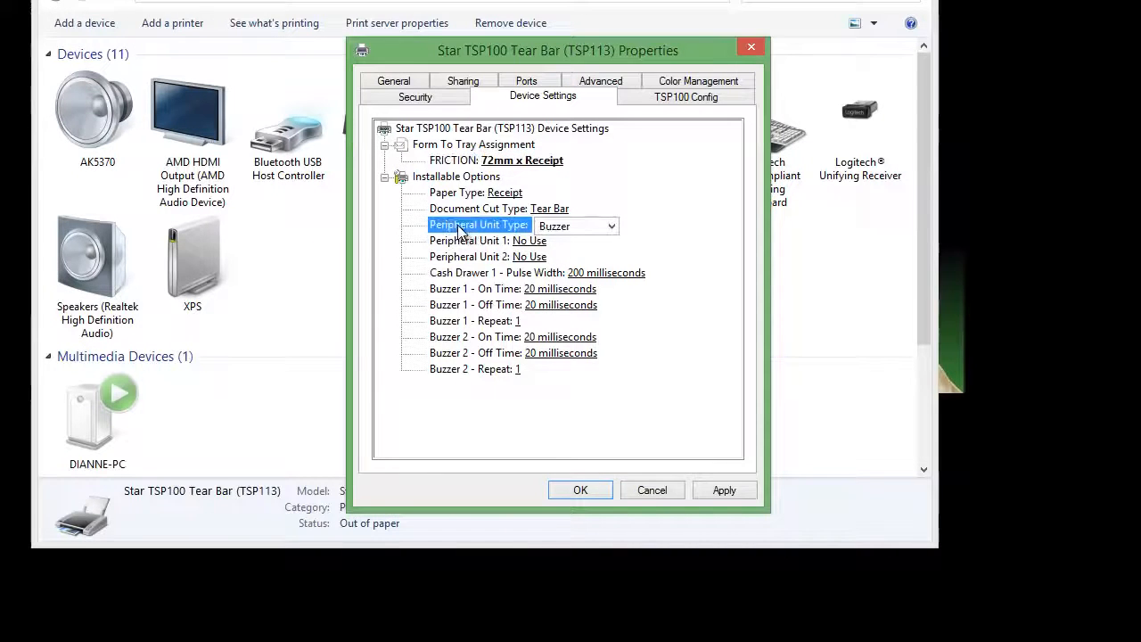
pyautogui.click(610, 228)
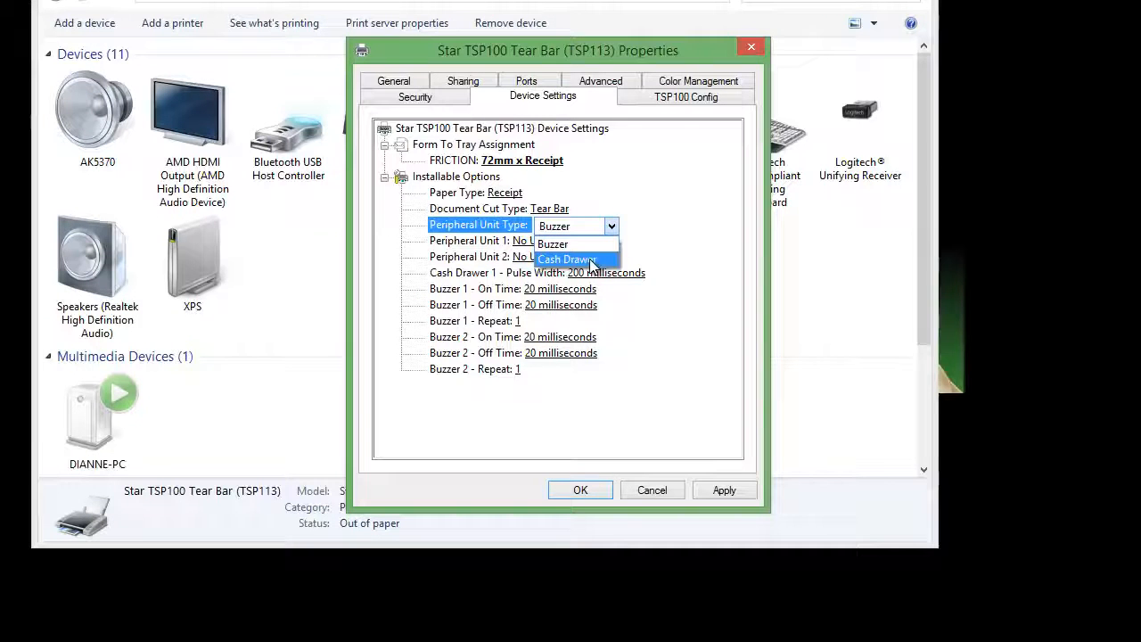
pyautogui.click(592, 260)
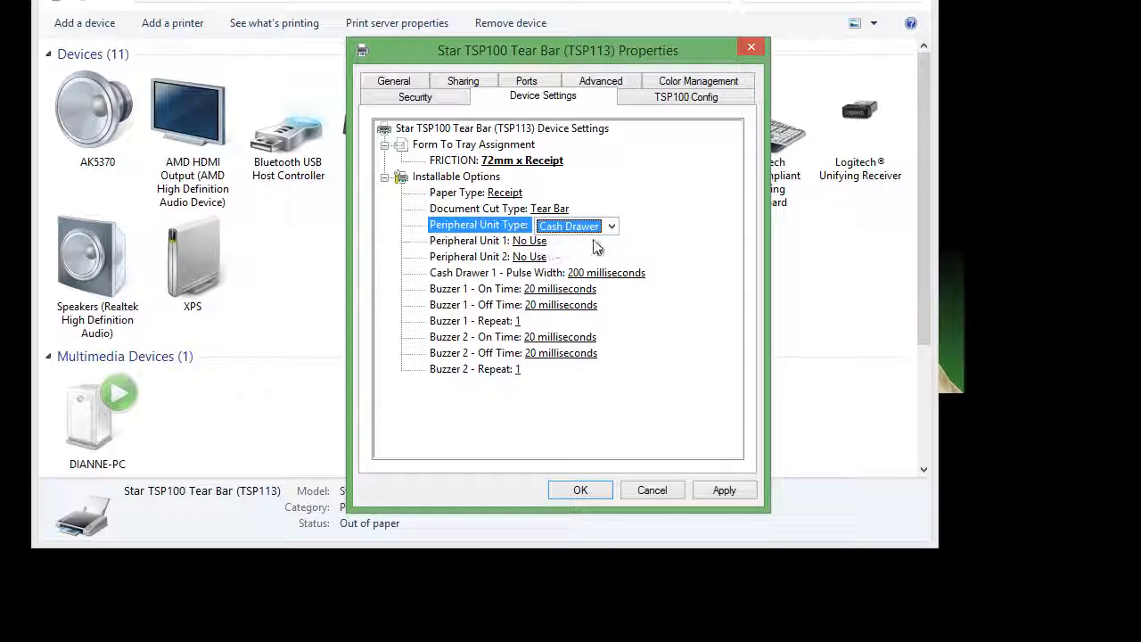
# Set Peripheral Unit 1 and Peripheral Unit 2 to Document Top, then apply the device settings and close the printer properties
pyautogui.click(544, 246)
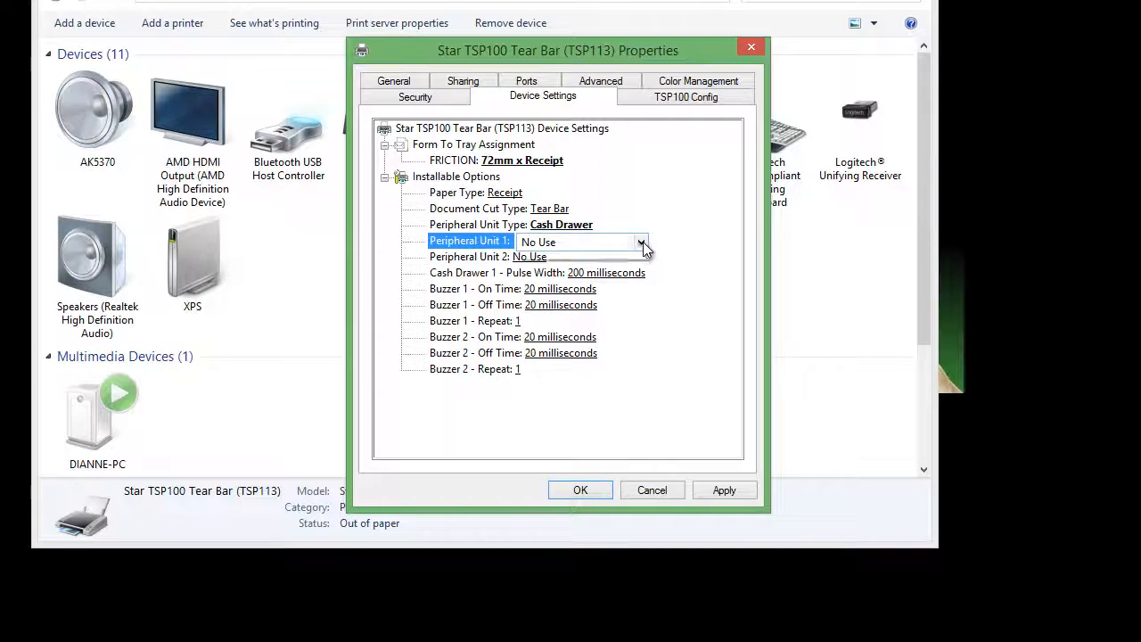
pyautogui.click(641, 242)
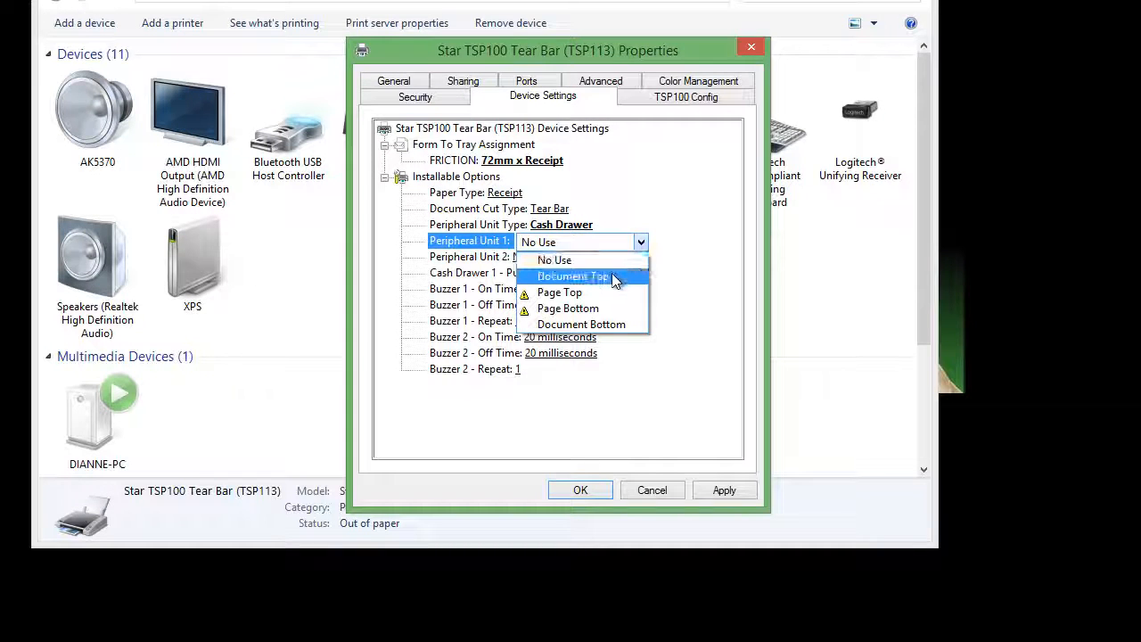
pyautogui.click(614, 277)
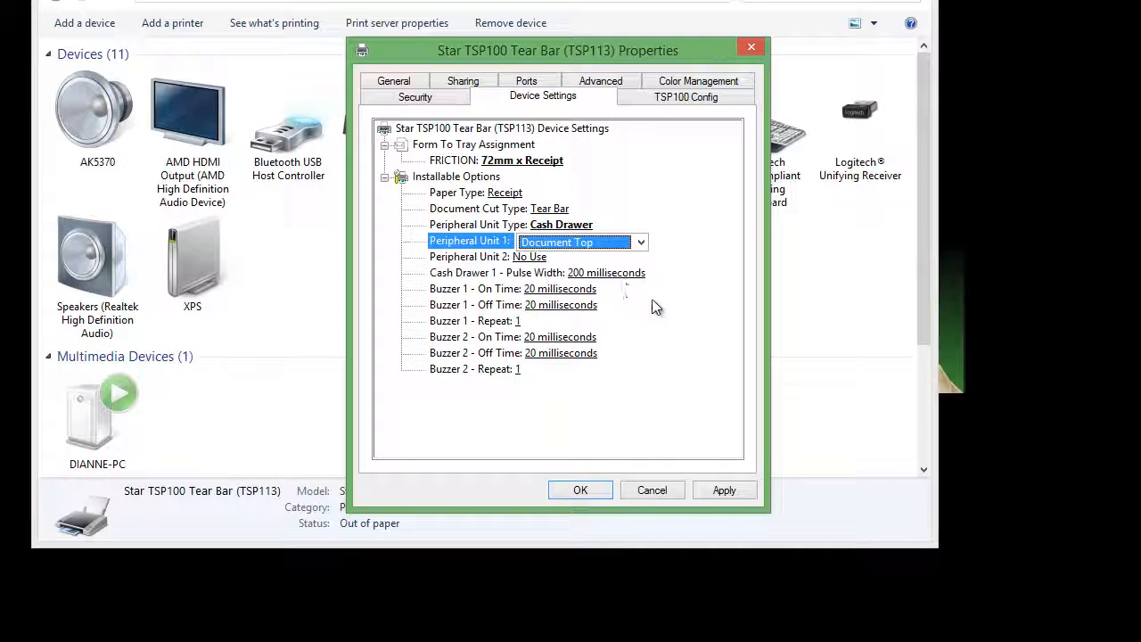
pyautogui.click(535, 257)
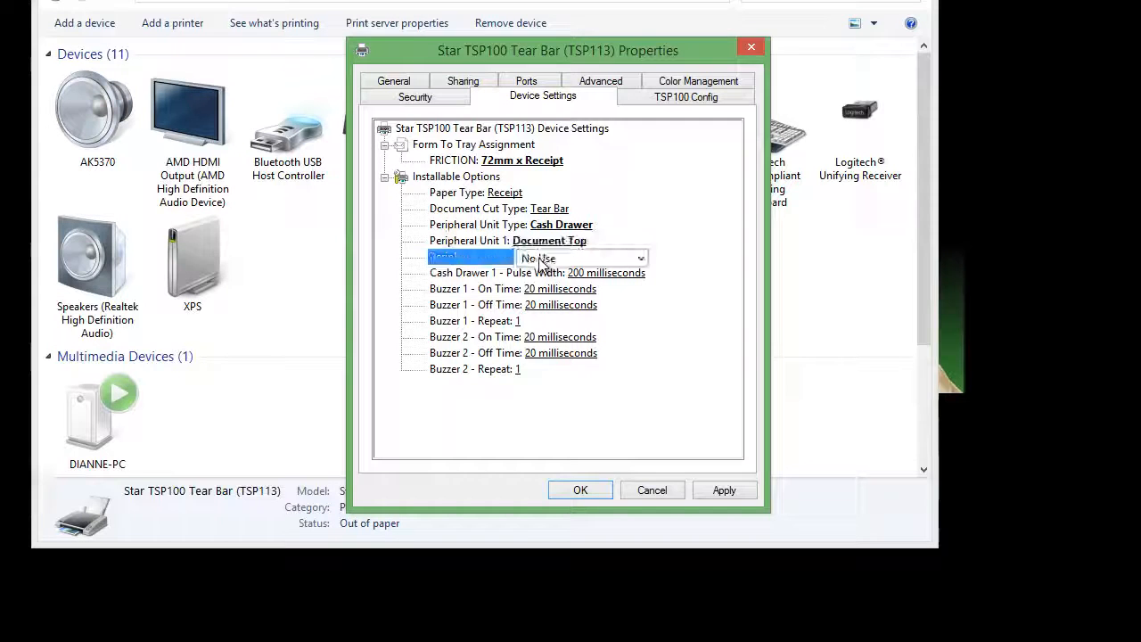
pyautogui.click(641, 260)
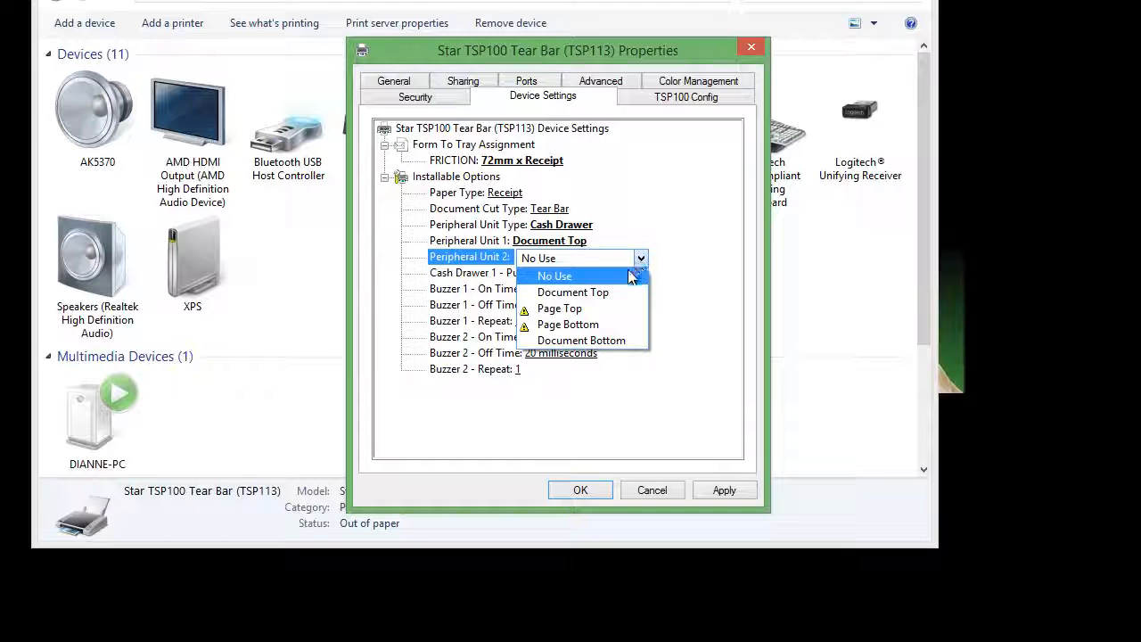
pyautogui.click(597, 292)
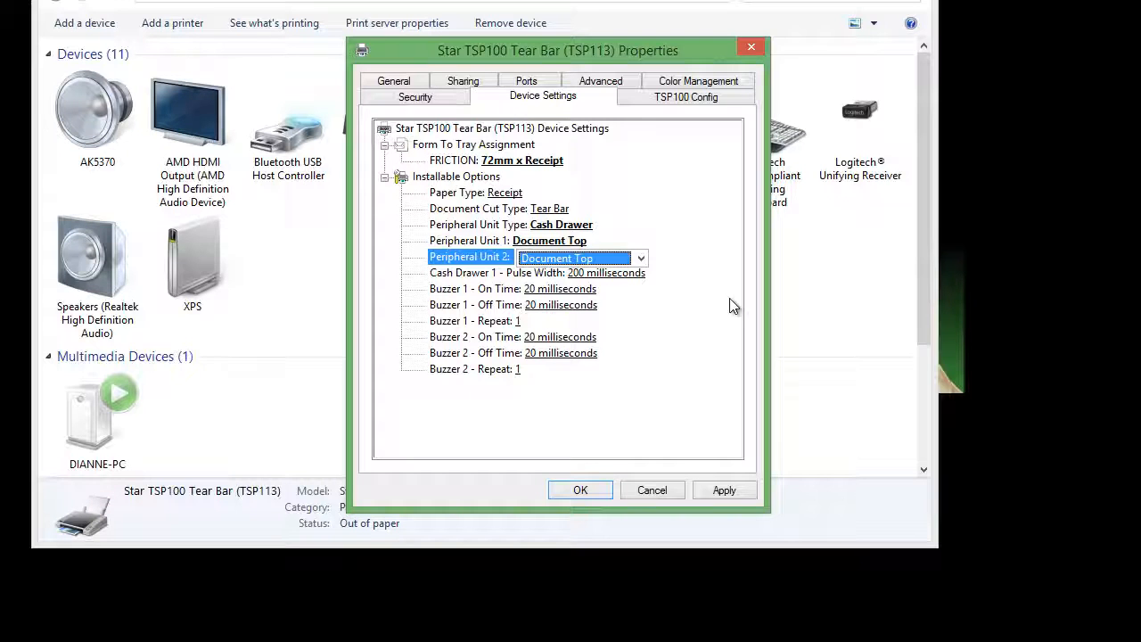
pyautogui.click(725, 491)
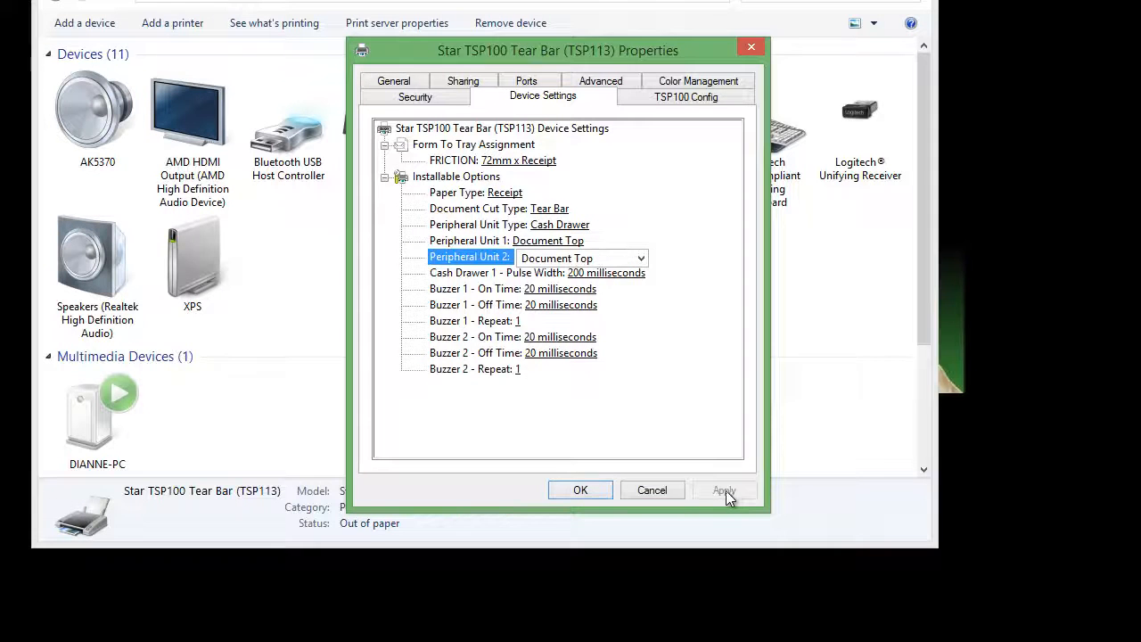
pyautogui.click(581, 489)
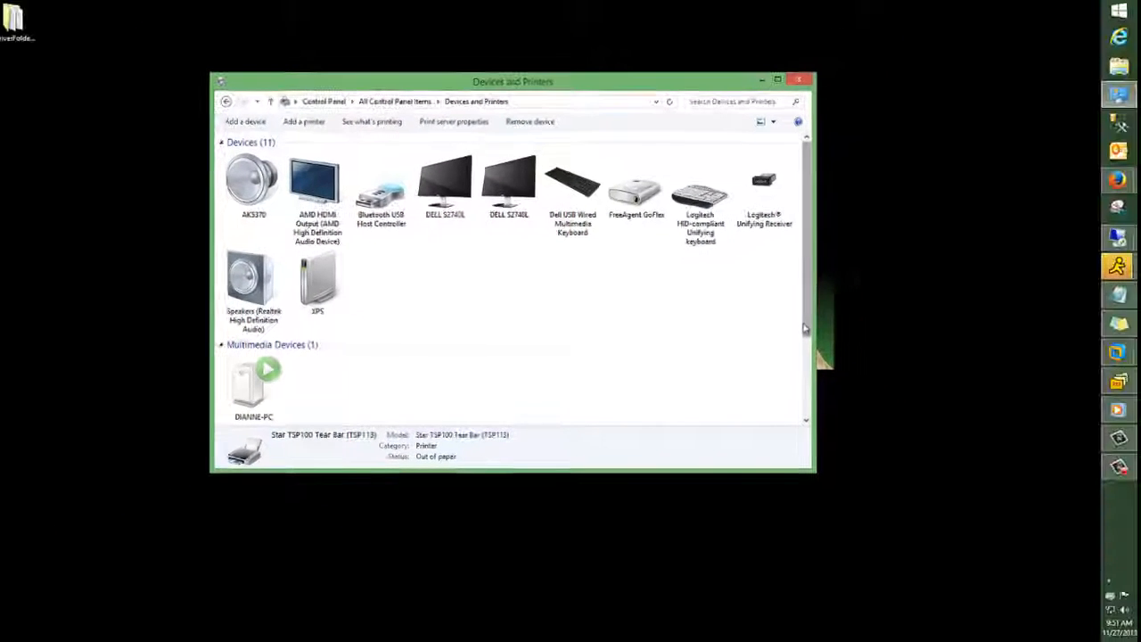
# Close Devices and Printers, switch to Kennel Connection and open the Local settings in its System Options
pyautogui.click(804, 82)
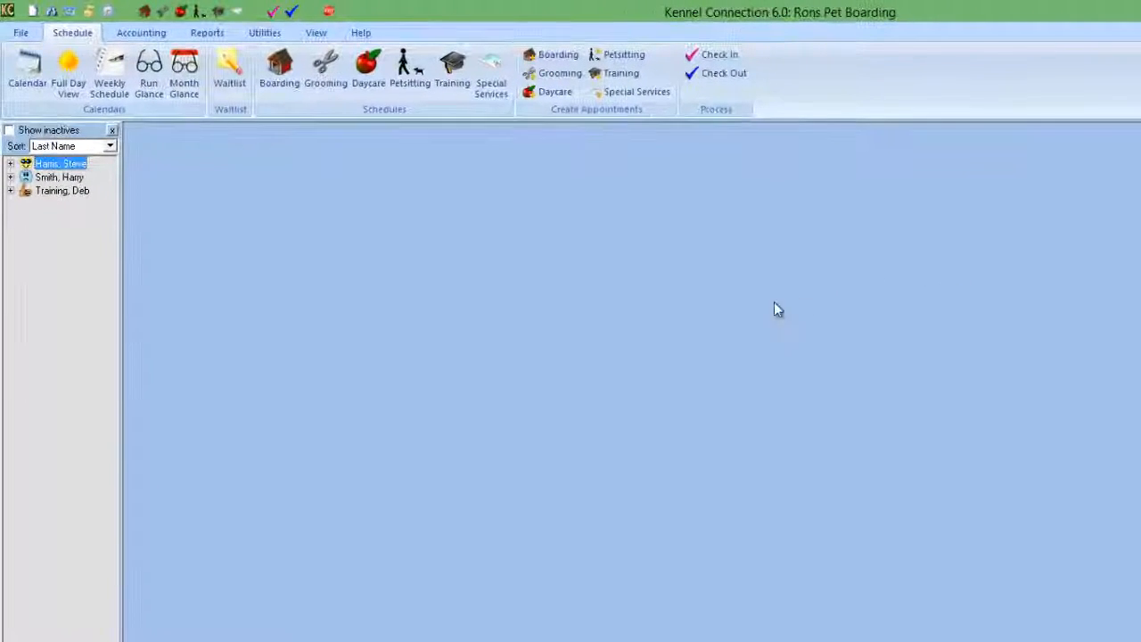
pyautogui.click(22, 33)
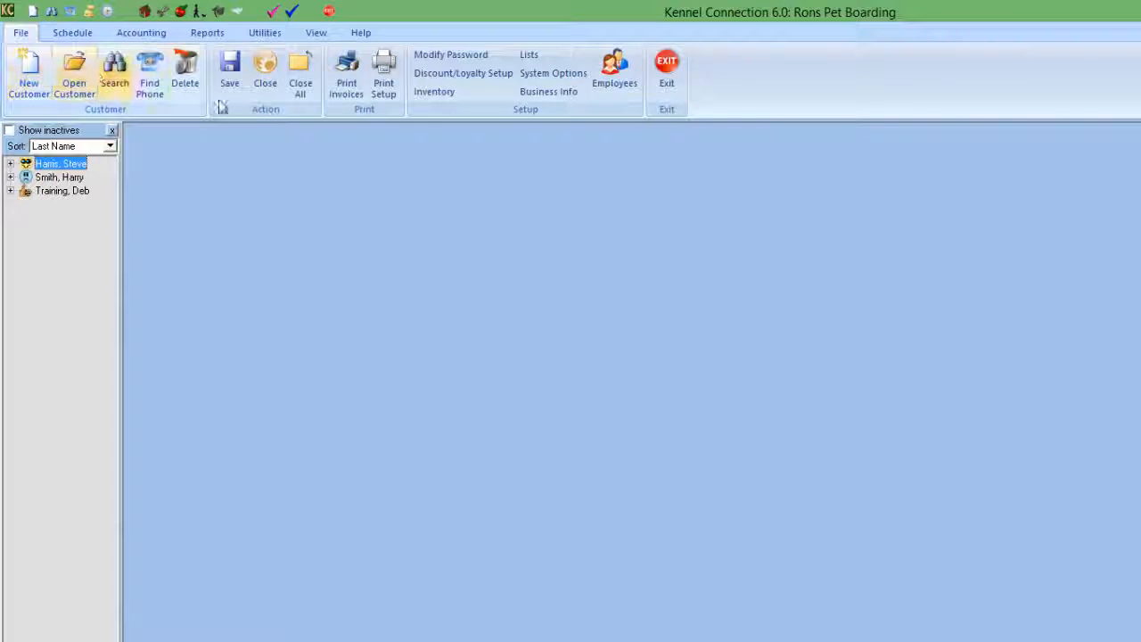
pyautogui.click(561, 74)
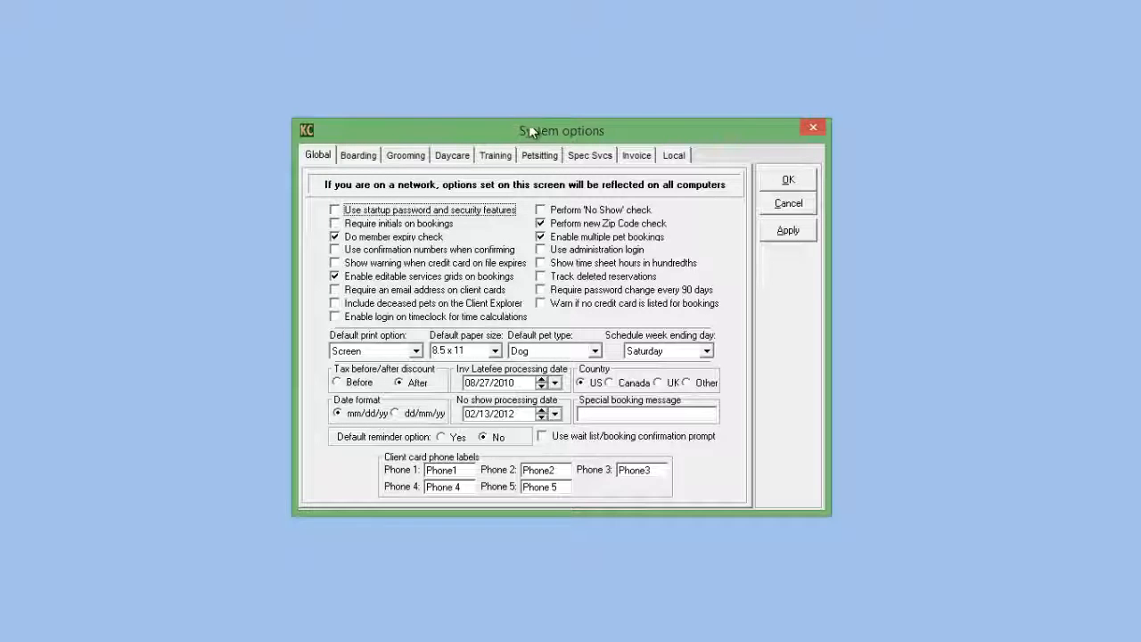
pyautogui.click(674, 156)
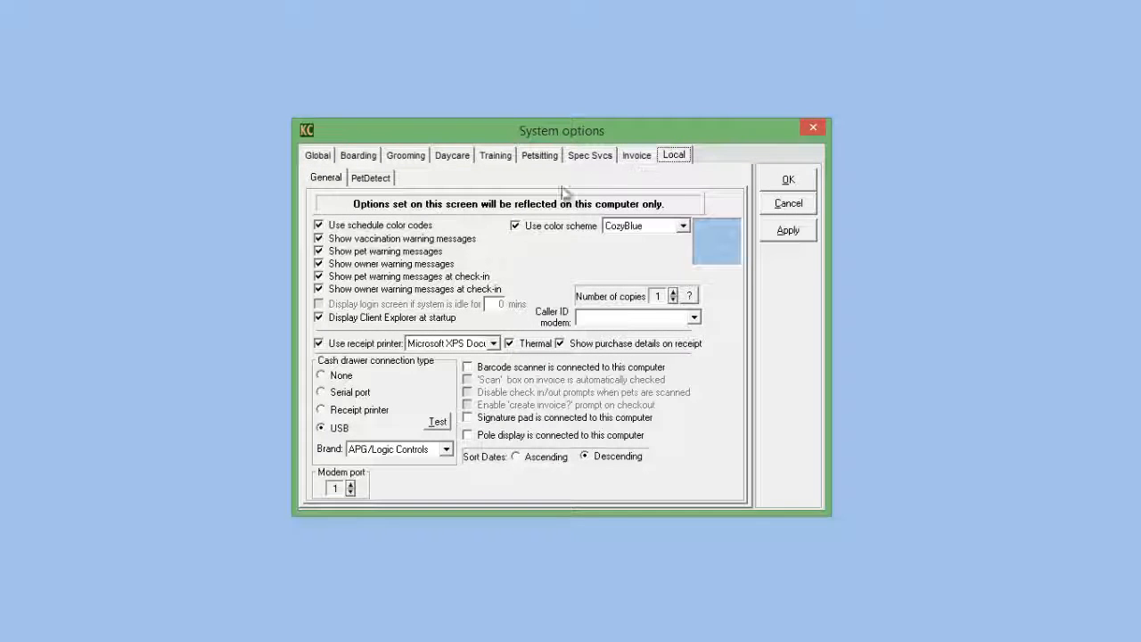
# Keep the receipt printer option enabled, choose Star TSP100 Tear Bar as the receipt printer, and apply the setting
pyautogui.click(319, 343)
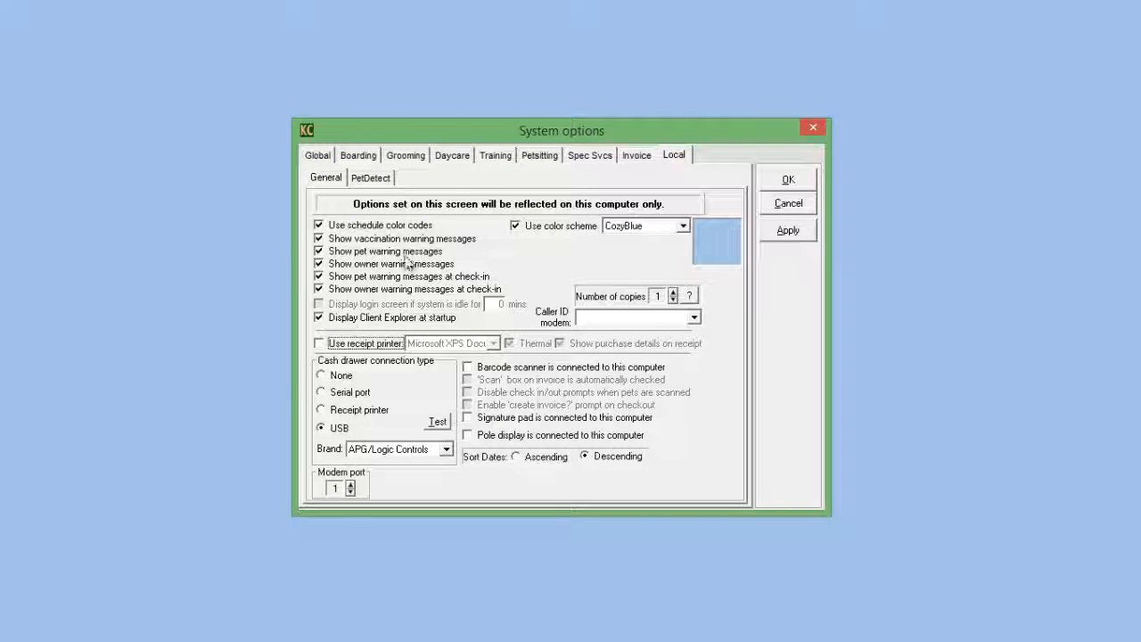
pyautogui.click(321, 344)
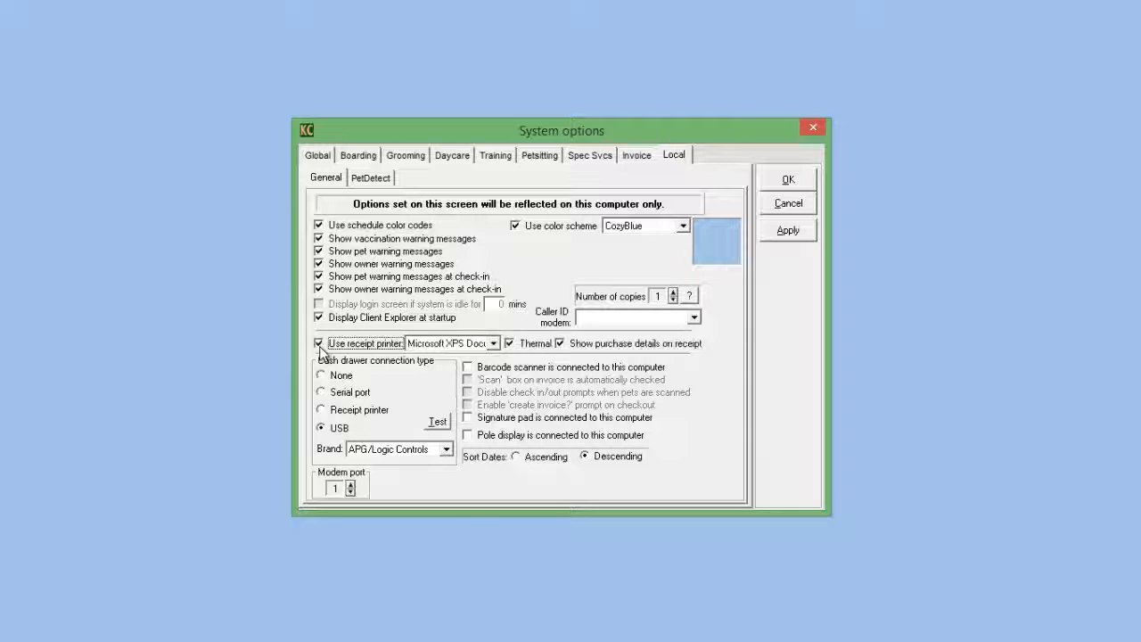
pyautogui.click(493, 344)
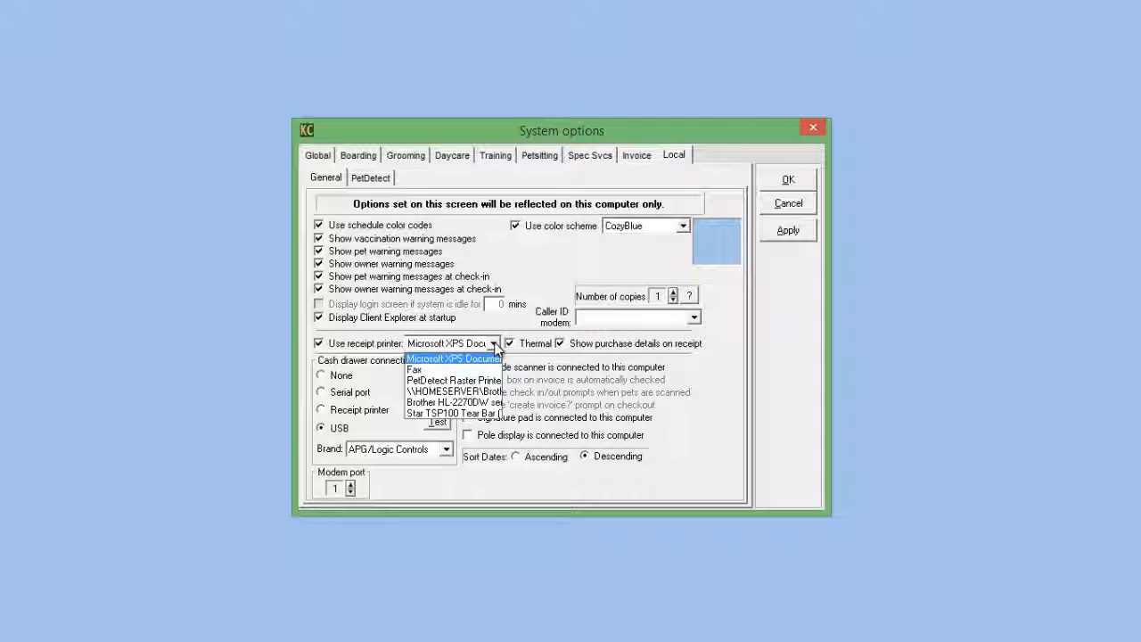
pyautogui.click(462, 414)
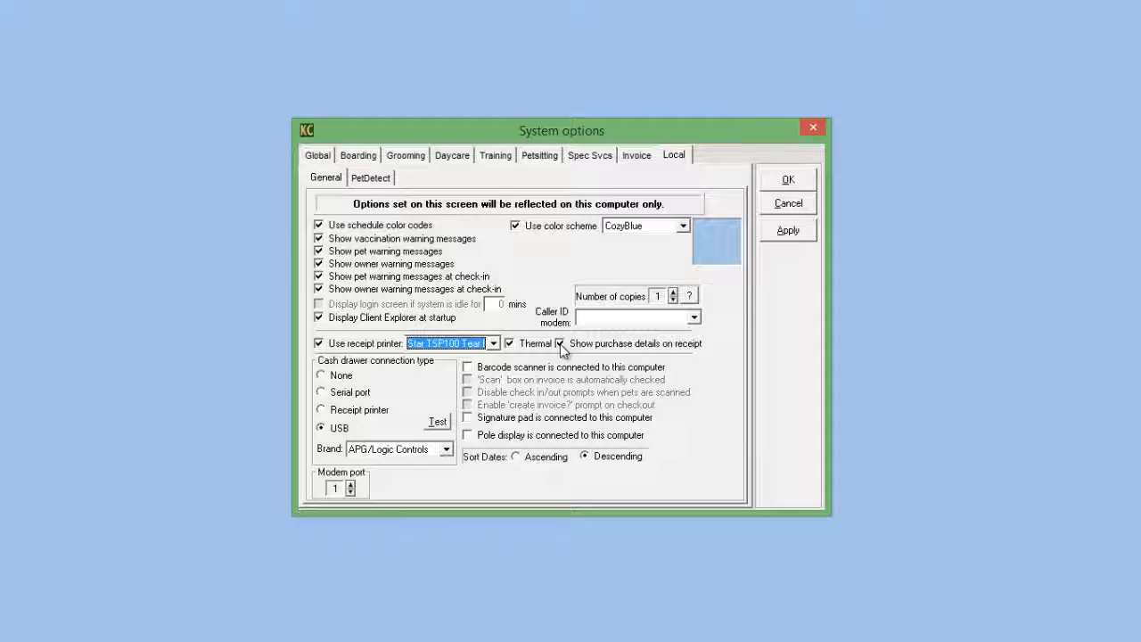
pyautogui.click(796, 232)
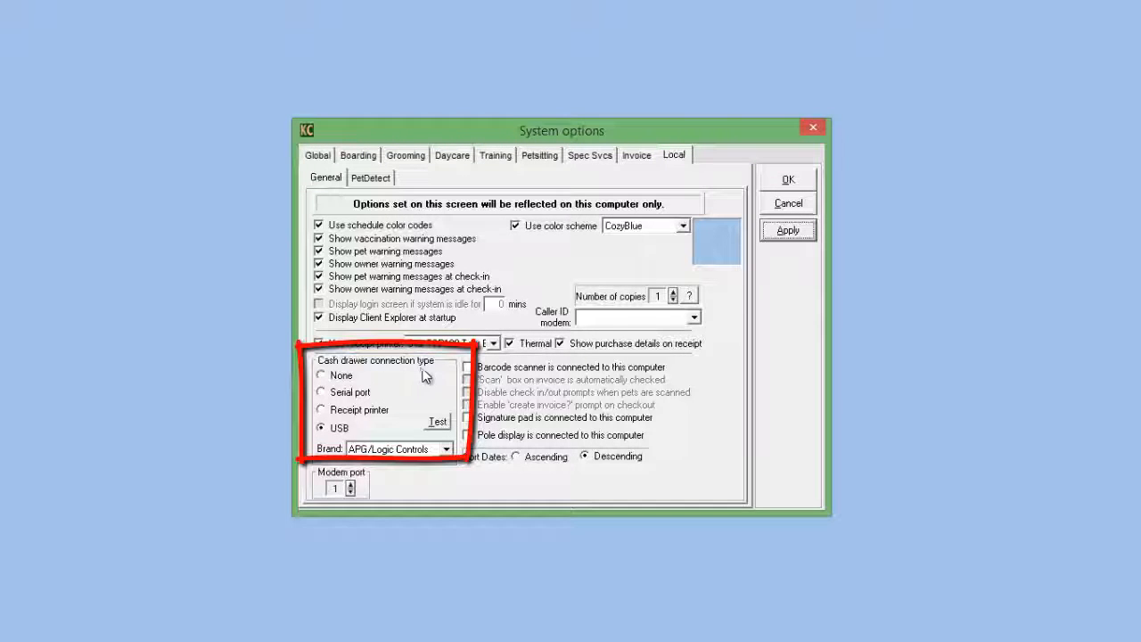
# Set the cash drawer connection type to Receipt printer, apply the change and close the System Options
pyautogui.click(323, 410)
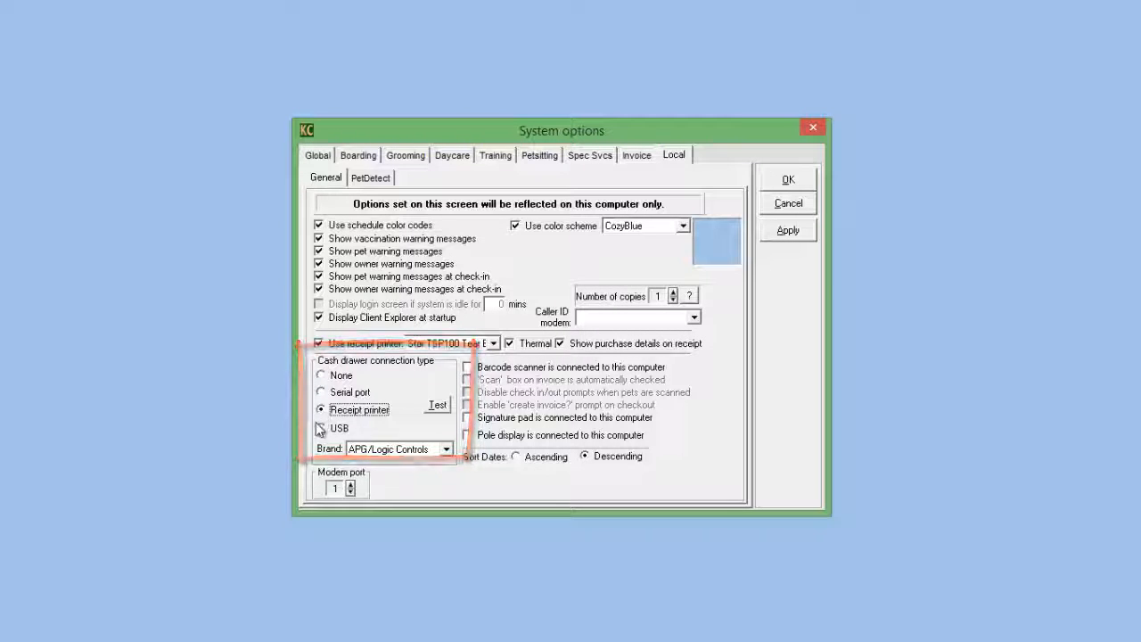
pyautogui.click(789, 231)
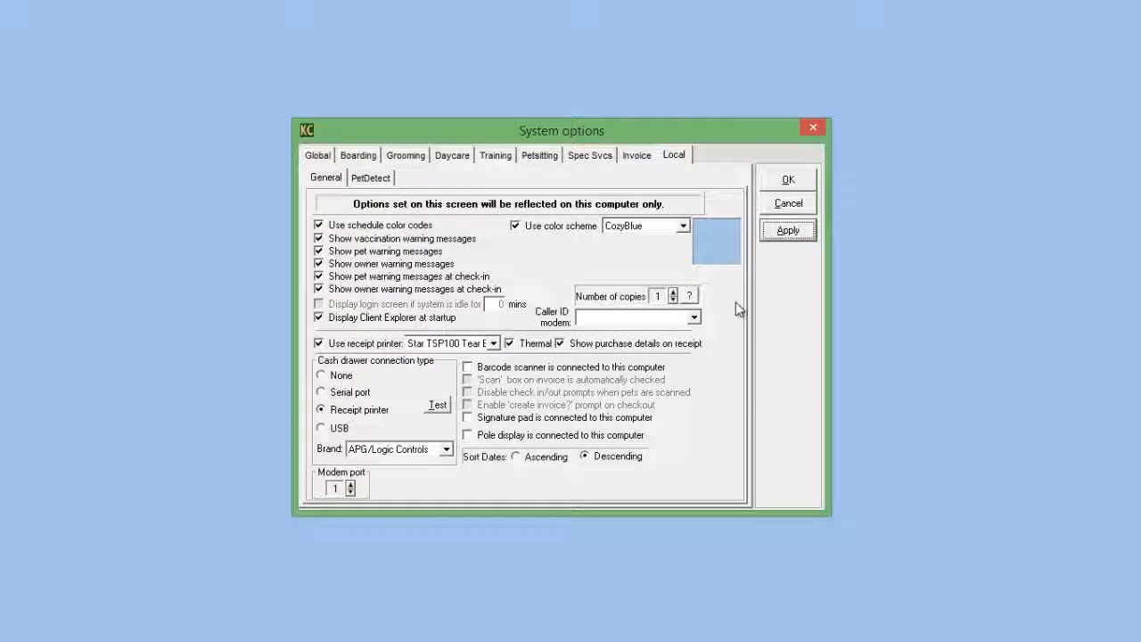
pyautogui.click(798, 180)
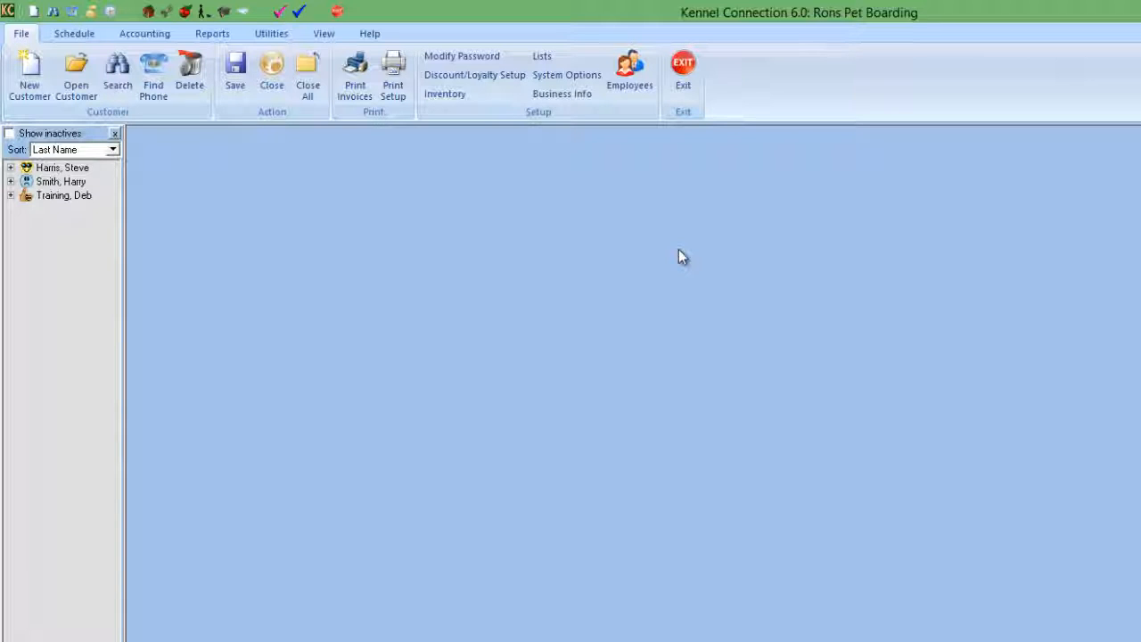
# Show the Accounting commands that include Open Drawer, then exit Kennel Connection
pyautogui.click(137, 40)
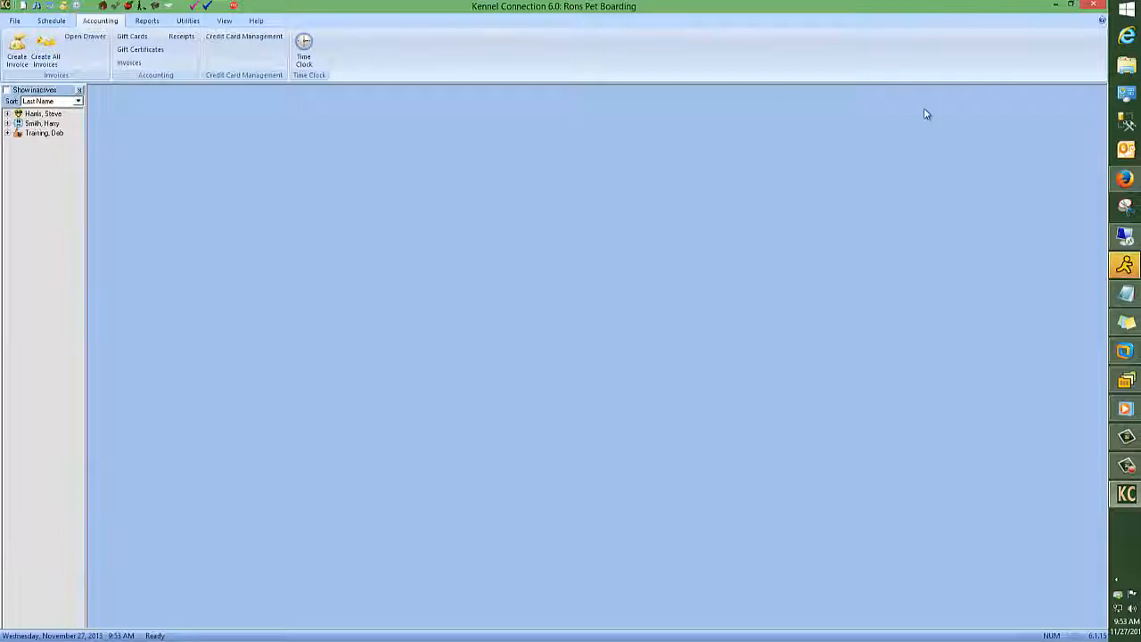
pyautogui.click(1095, 8)
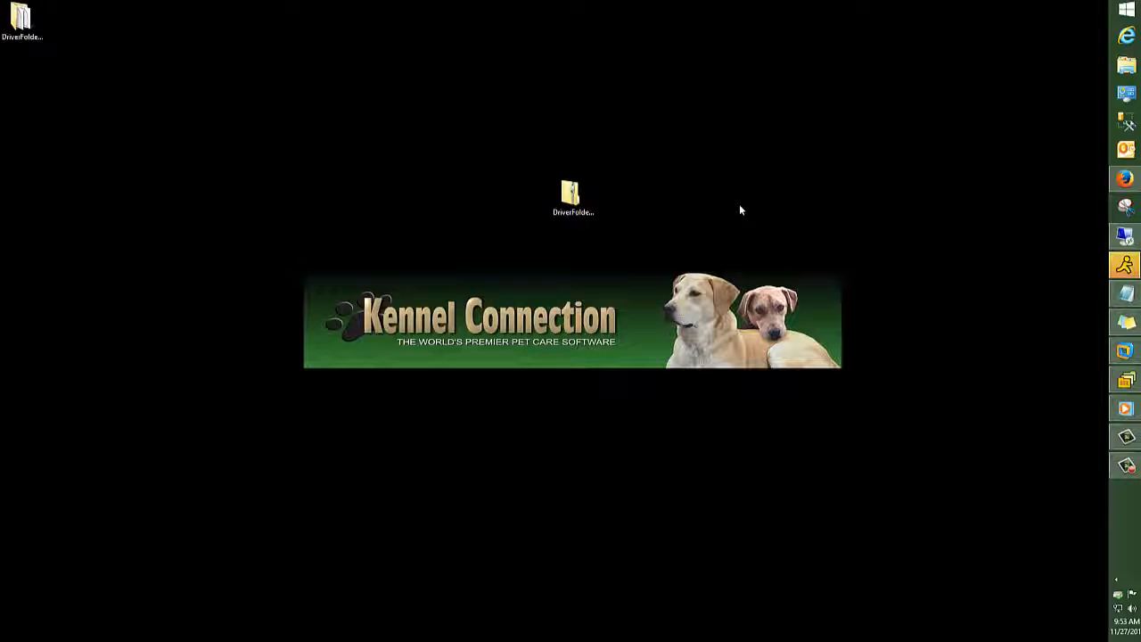